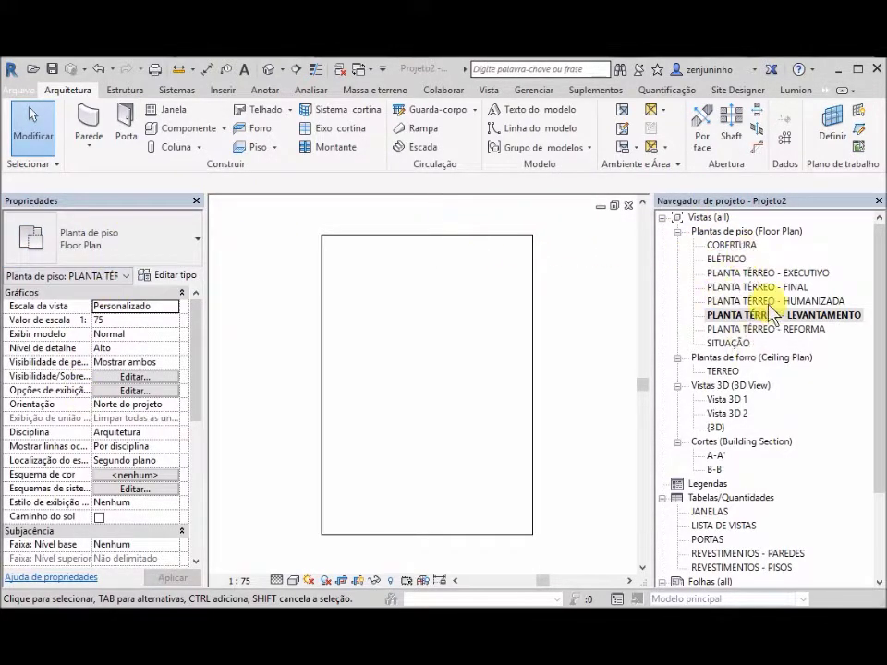
- Draw a closed L-shaped room with parede 15 walls in the LEVANTAMENTO plan, 350 cm wide at the top and 470 cm at the bottom
scroll(382, 320, "down", 1)
scroll(379, 350, "up", 1)
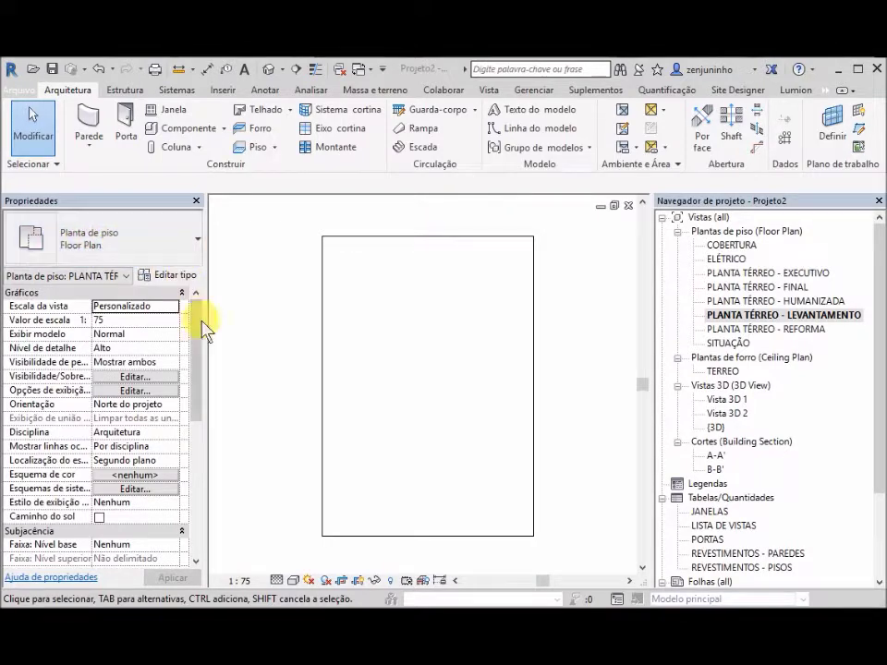
left_click_drag(200, 363, 194, 511)
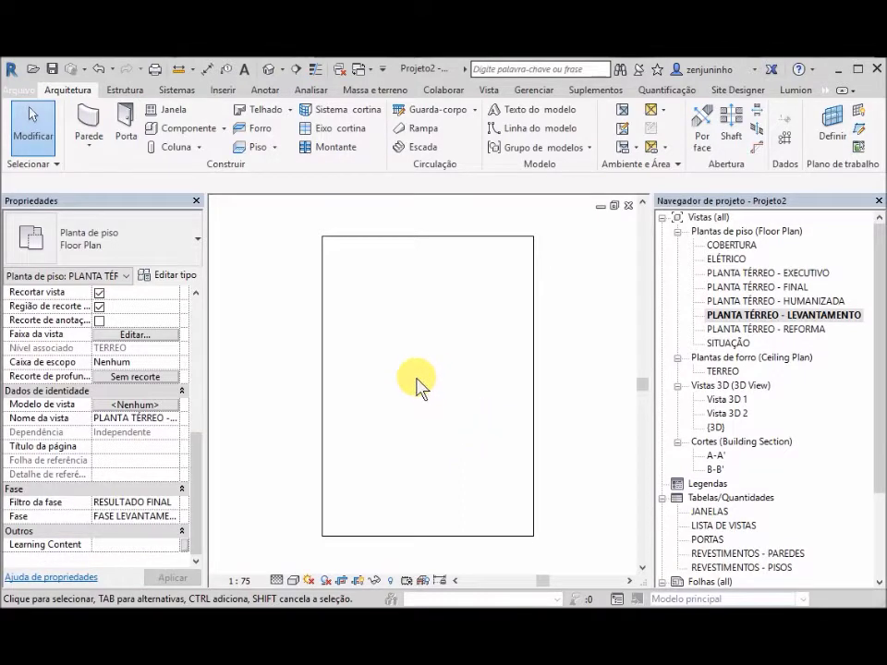
scroll(416, 386, "up", 2)
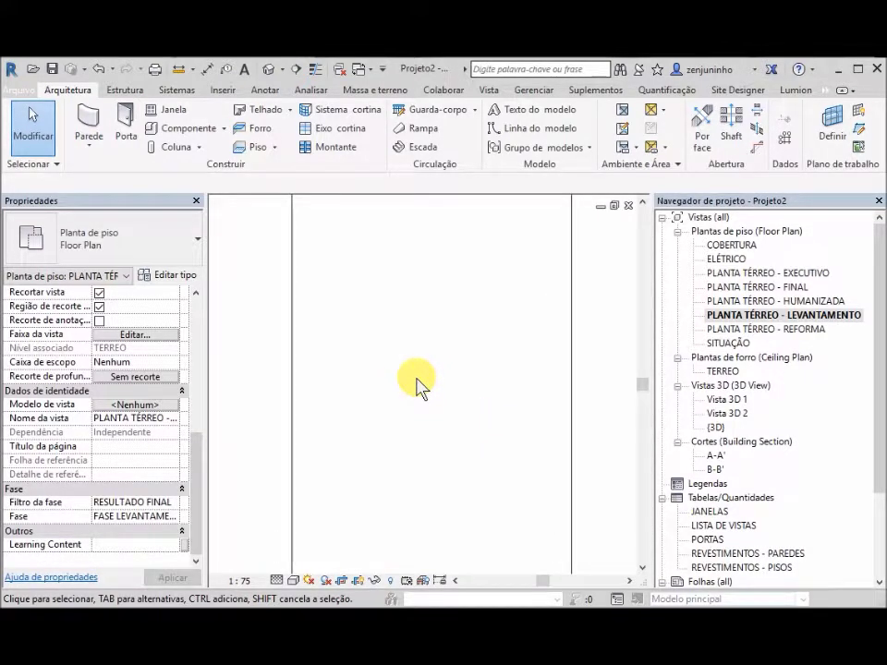
scroll(413, 402, "up", 1)
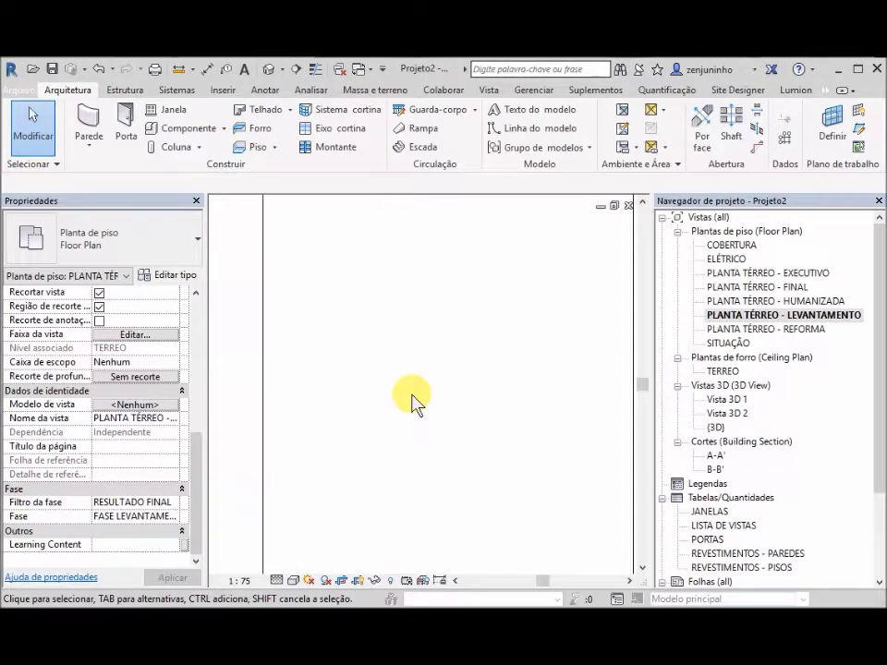
key("w")
key("a")
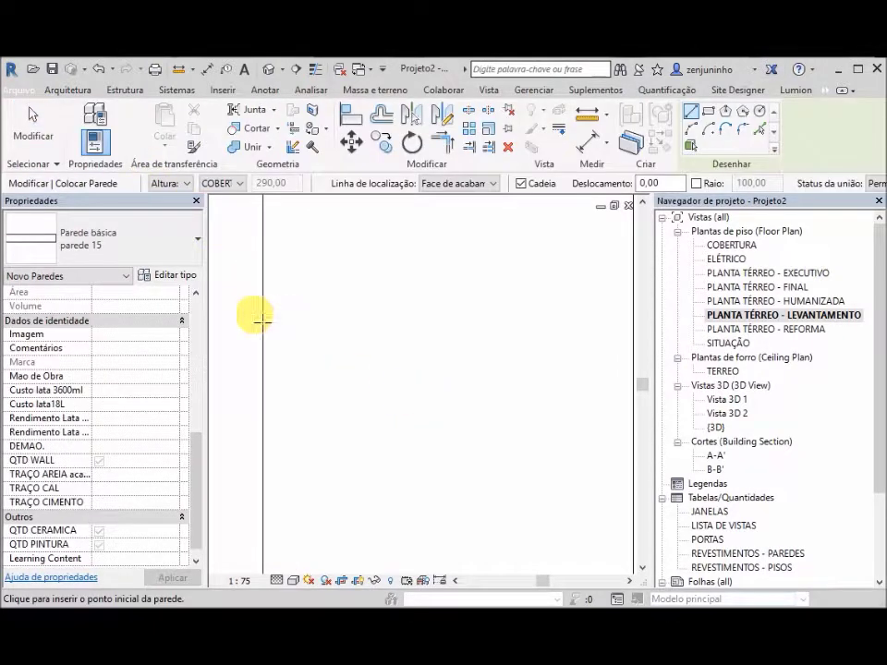
left_click(382, 457)
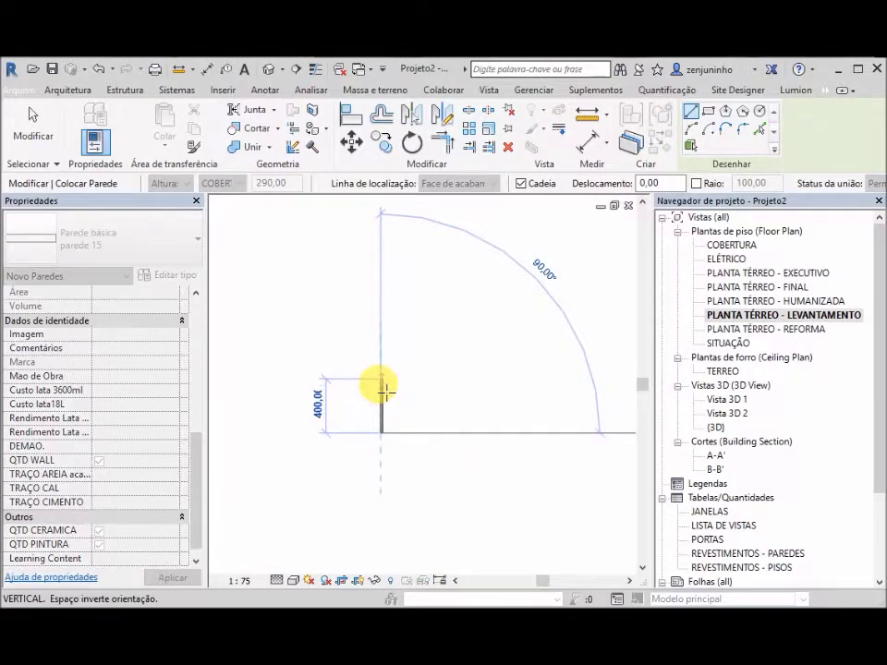
left_click(383, 359)
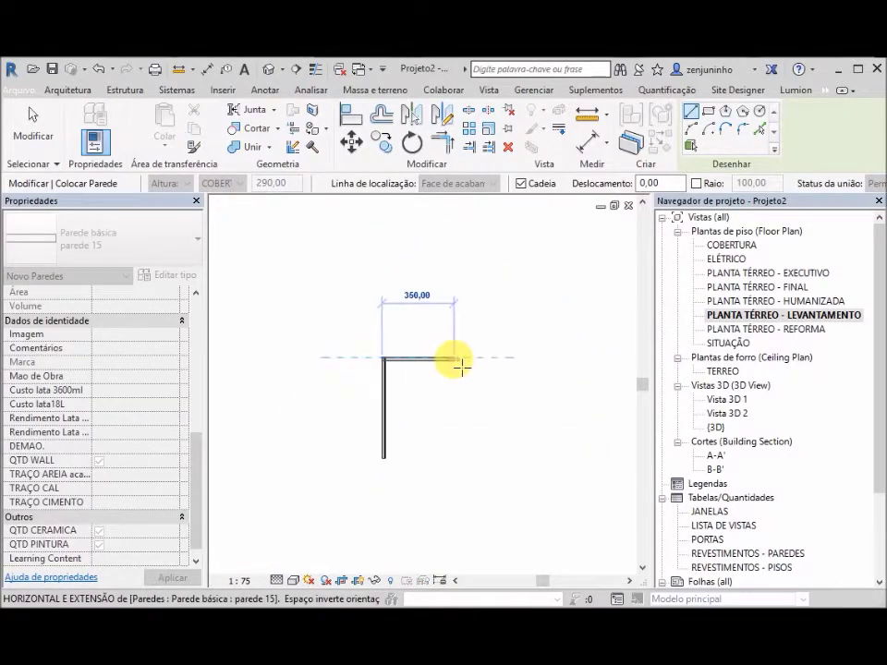
left_click(461, 367)
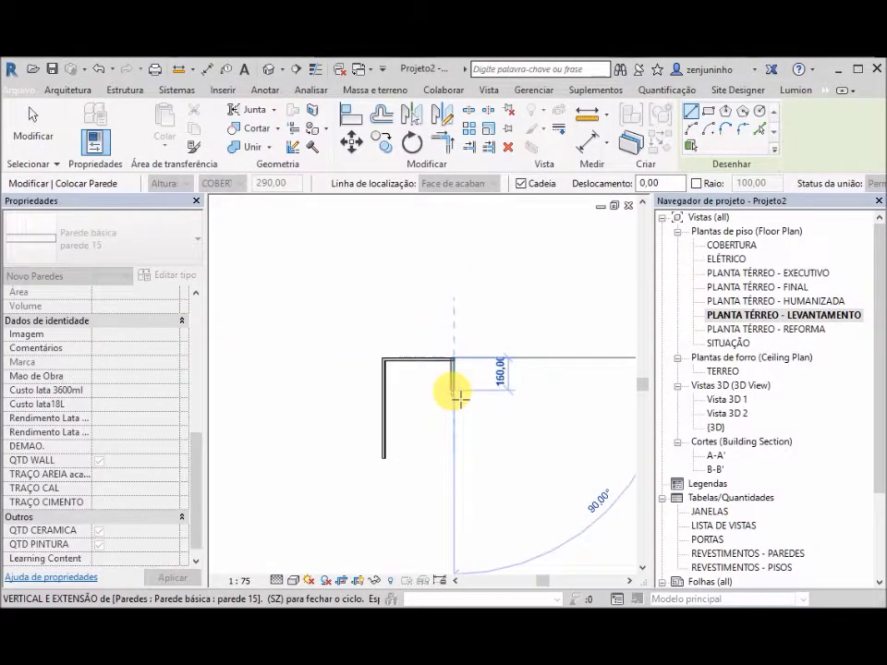
left_click(457, 392)
left_click(479, 393)
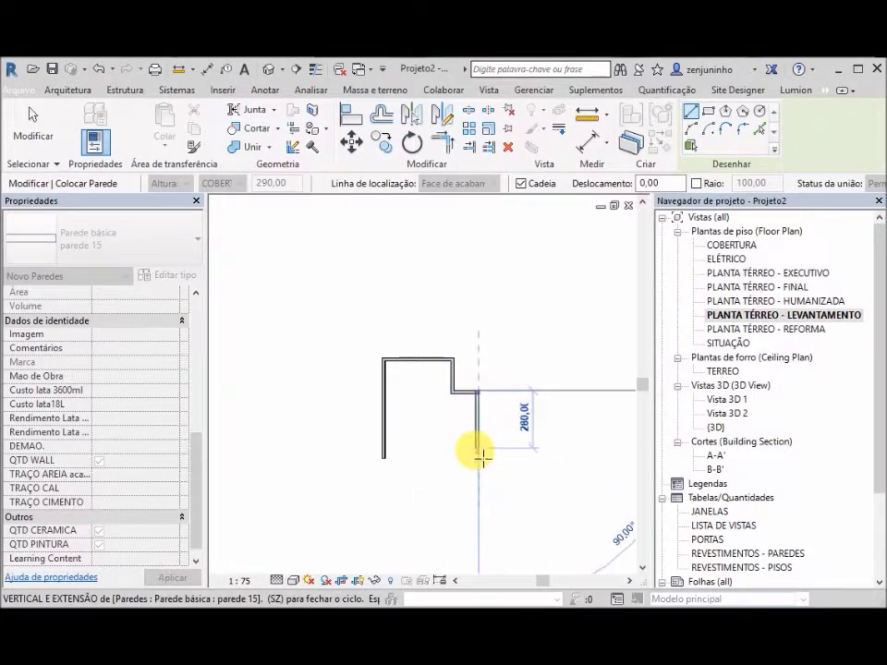
left_click(478, 456)
left_click(395, 464)
left_click(395, 464)
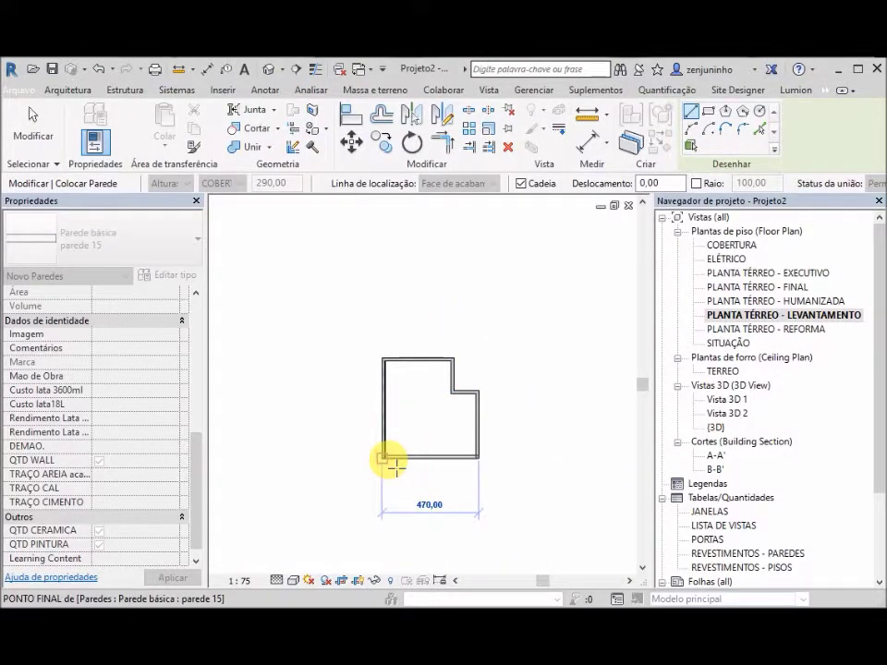
key("Escape")
key("Escape")
- Place a Simple (R) 0.63m x 2.04m door in the left wall, opening inward, 20 cm above the lower corner
scroll(451, 441, "up", 4)
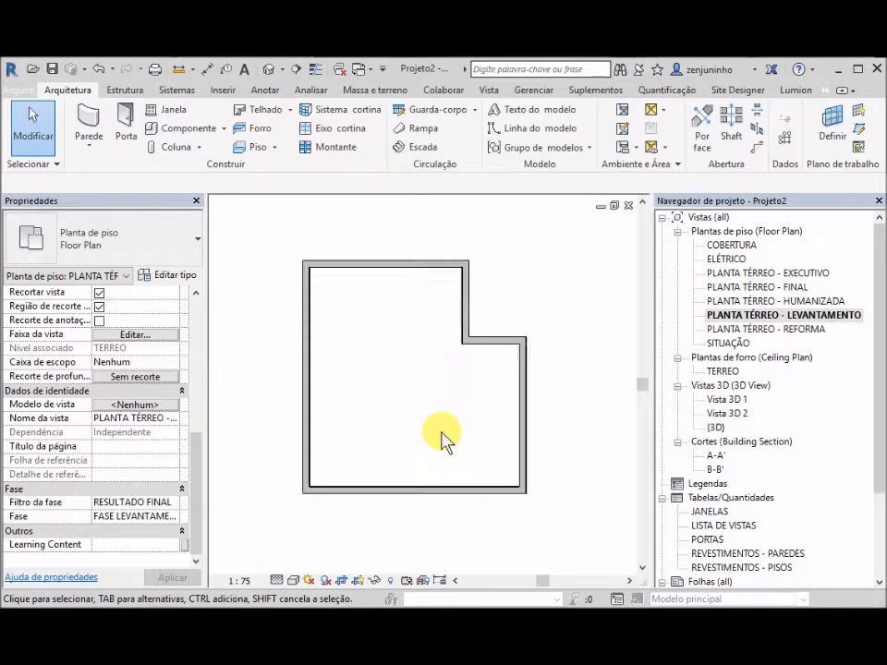
key("d")
key("r")
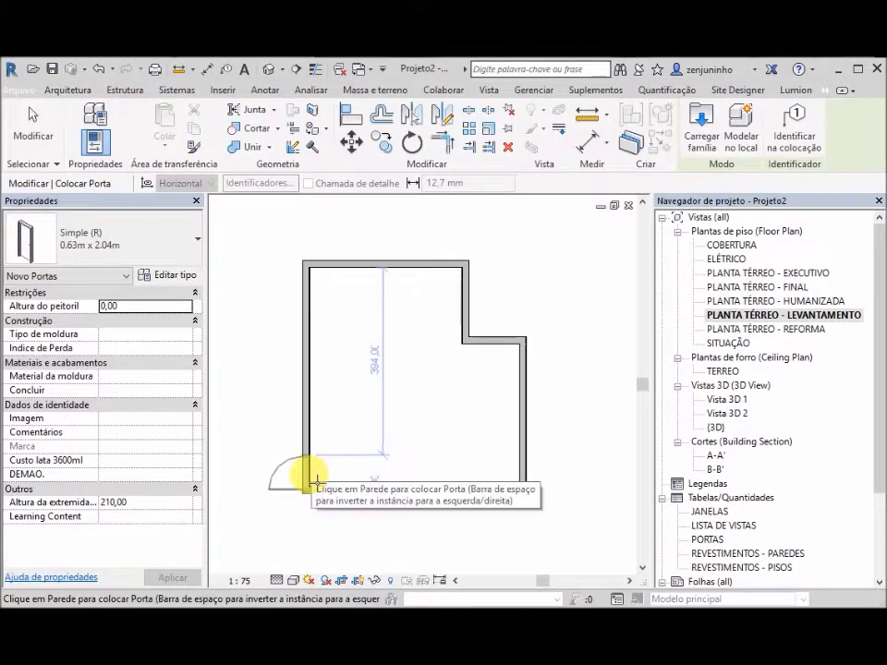
key("space")
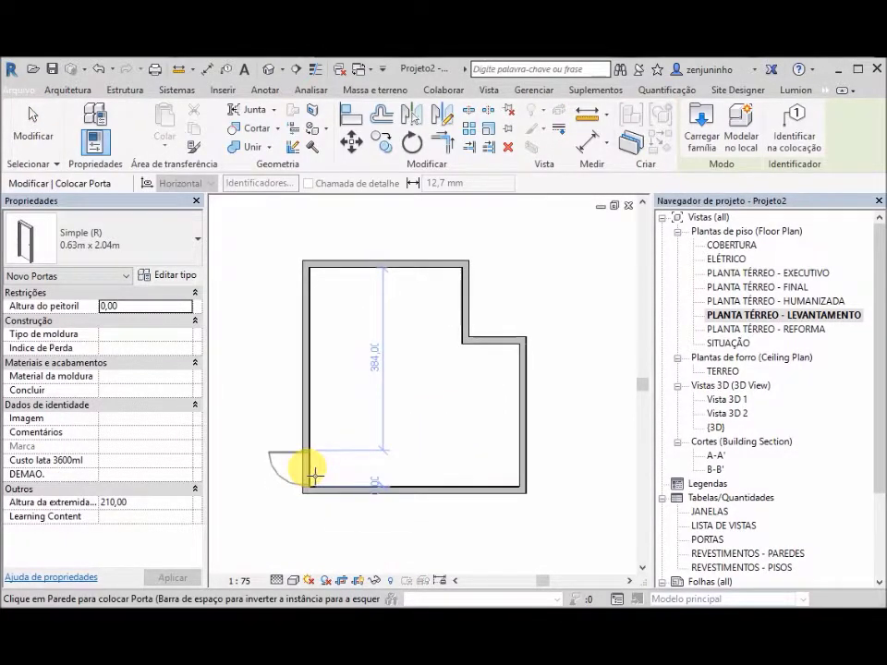
left_click(314, 473)
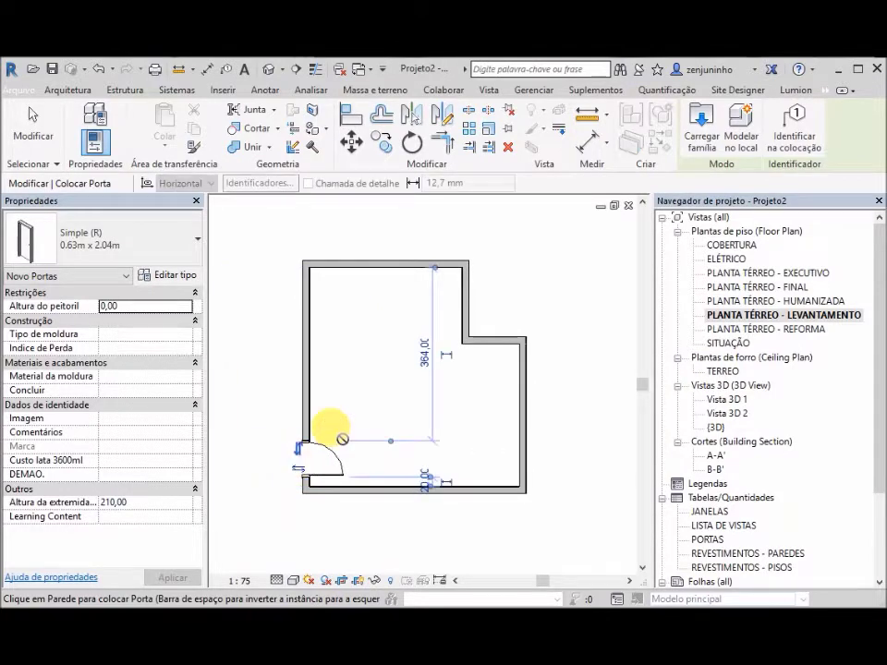
key("Escape")
key("Escape")
- Place a J_04-Folhas_Correr_Moldura CADJR 200 150 window near the middle of the room's top wall
key("w")
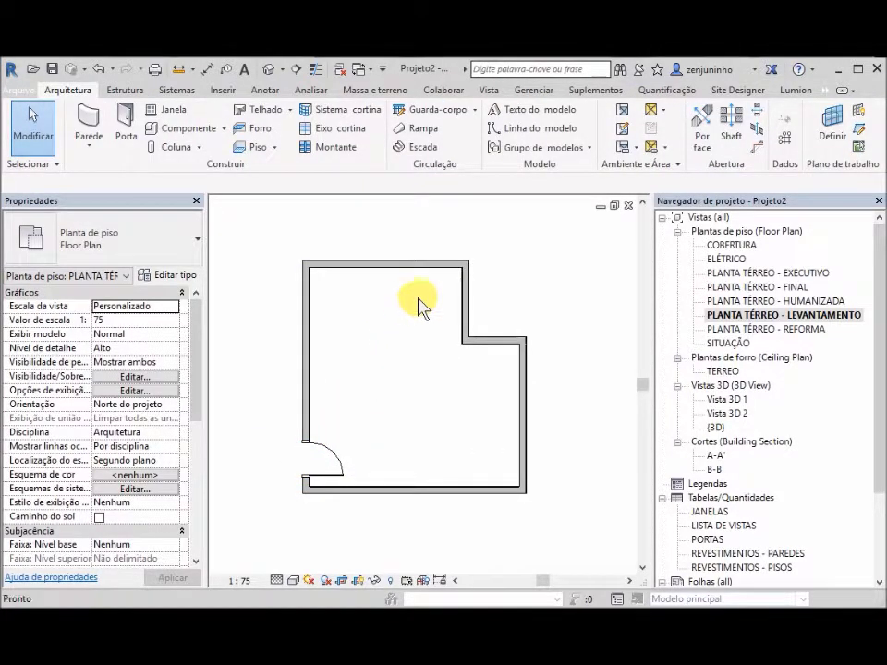
key("n")
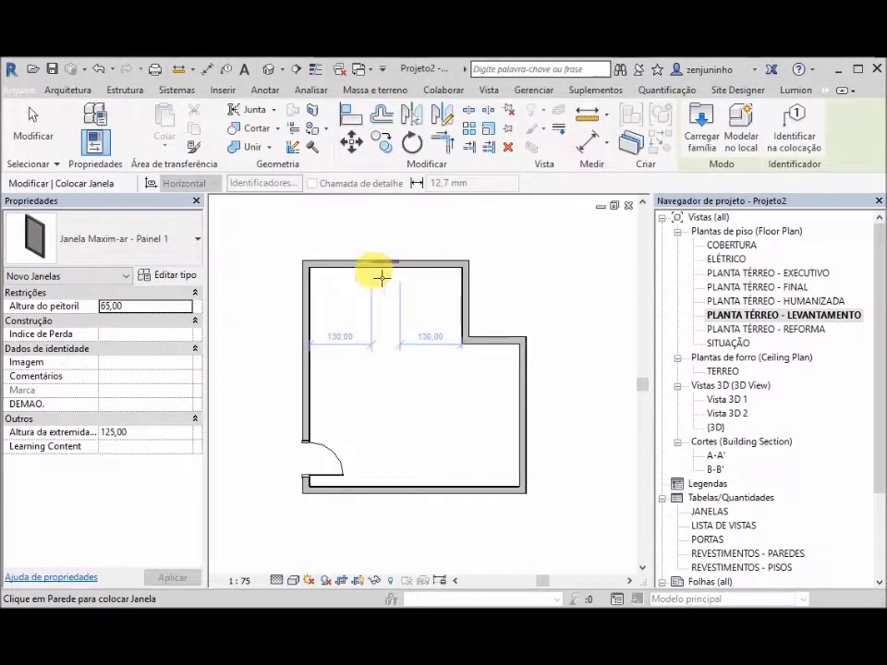
left_click(182, 248)
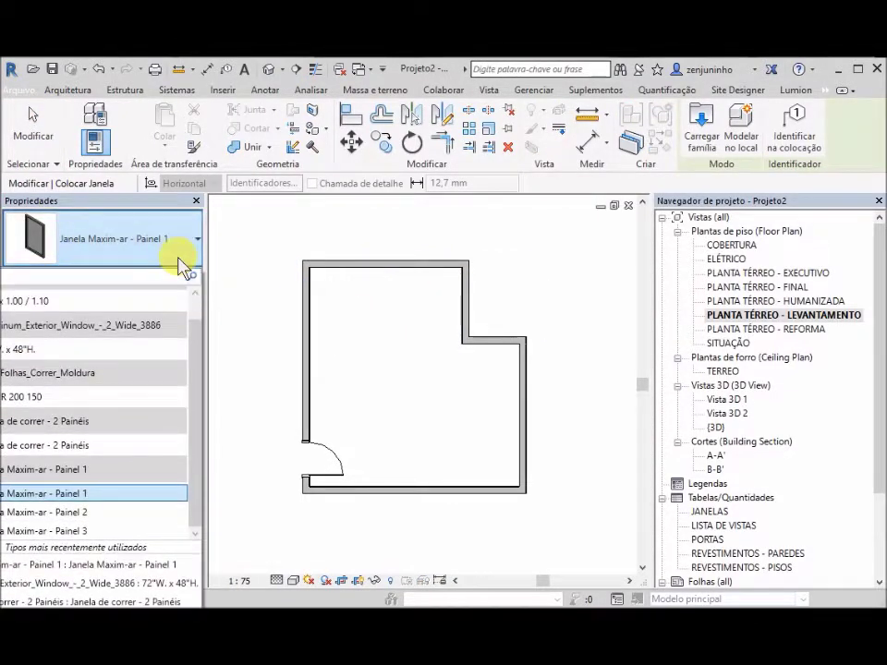
left_click(123, 396)
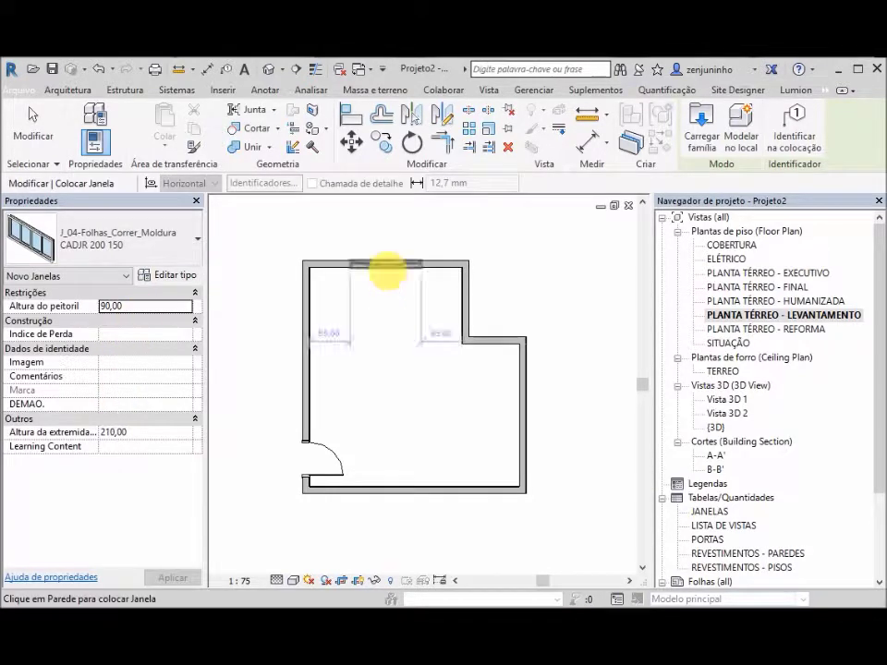
left_click(393, 277)
key("Escape")
key("Escape")
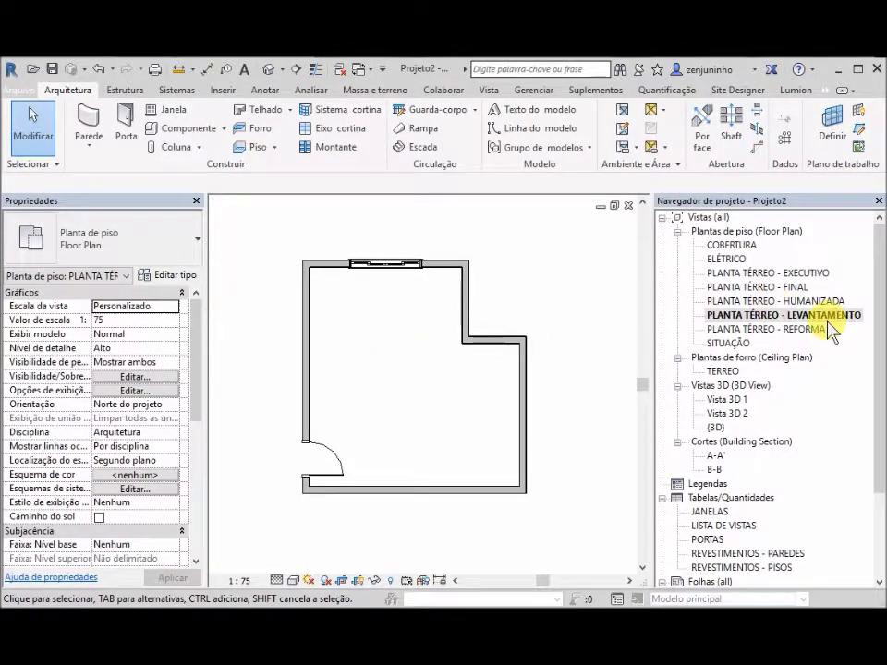
- Open the PLANTA TÉRREO - REFORMA floor plan and bring the room and the view's phase properties into view
double_click(771, 331)
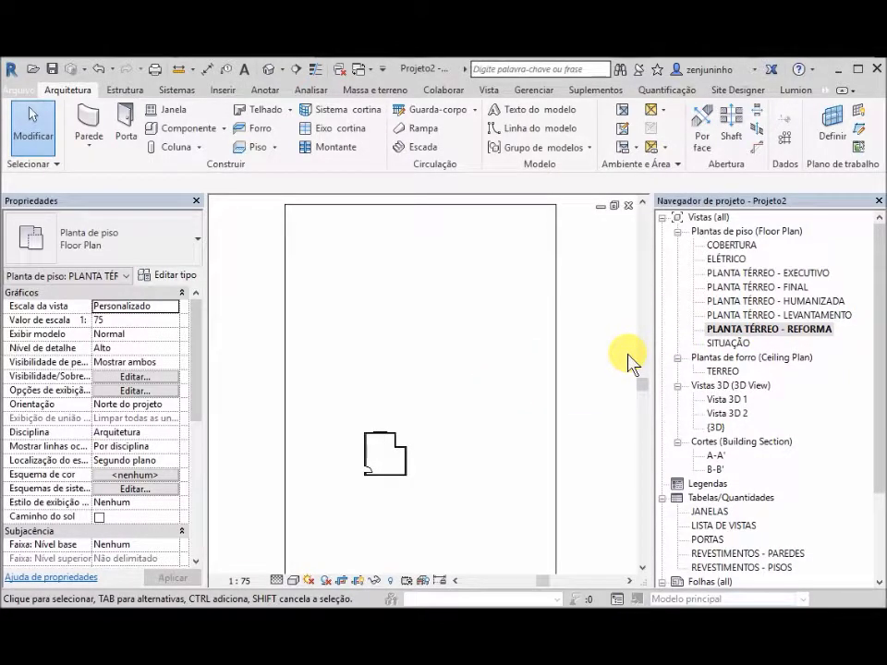
scroll(388, 499, "up", 5)
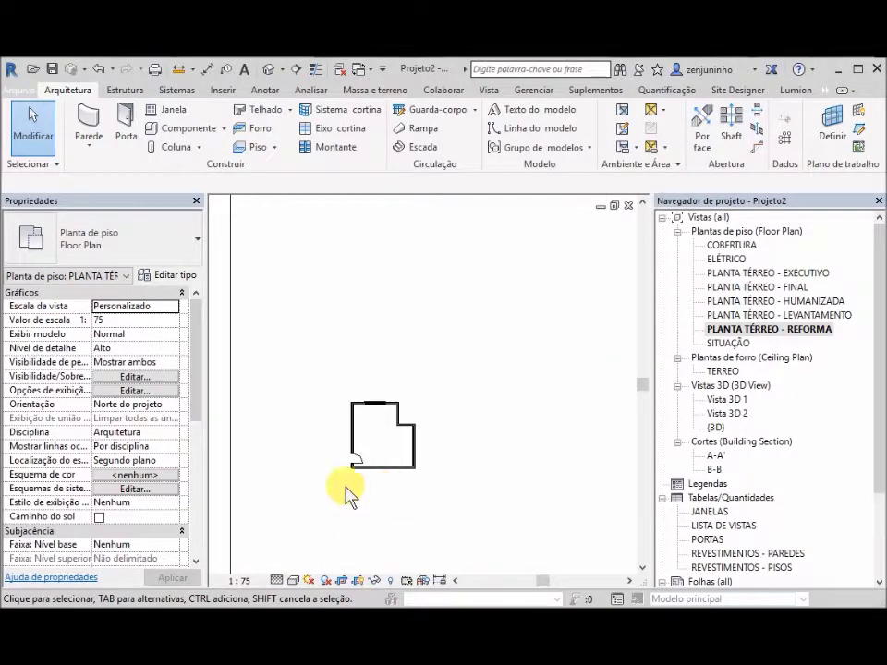
left_click_drag(197, 390, 198, 527)
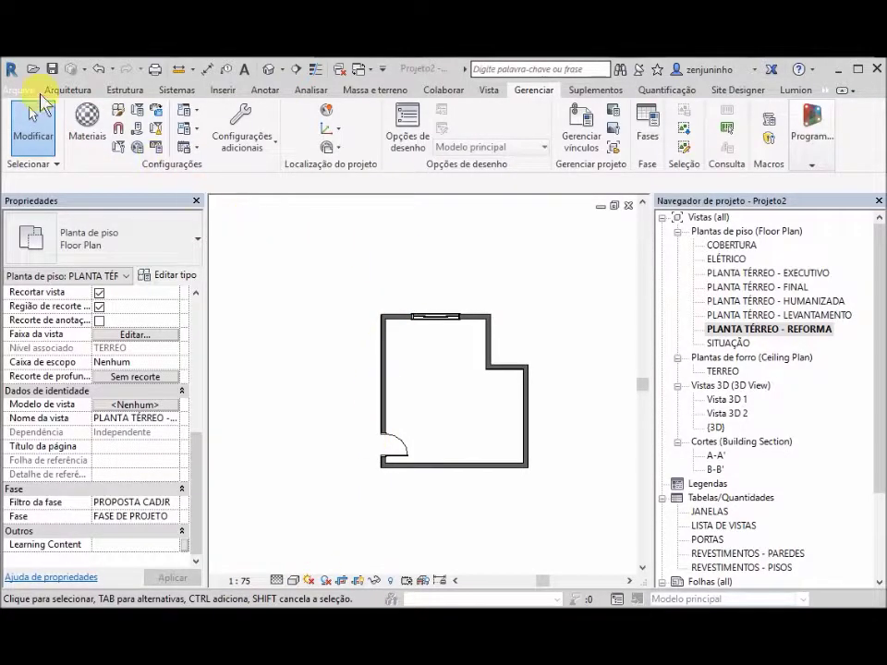
- Dismiss the save reminder without saving the project and accept the reminder options with a 15-minute interval
left_click(56, 92)
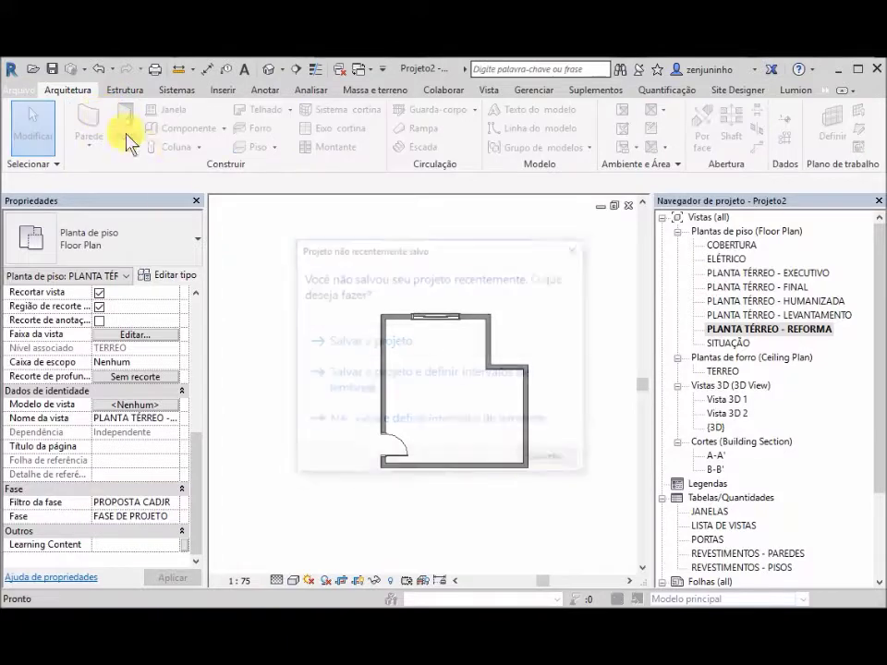
left_click(369, 422)
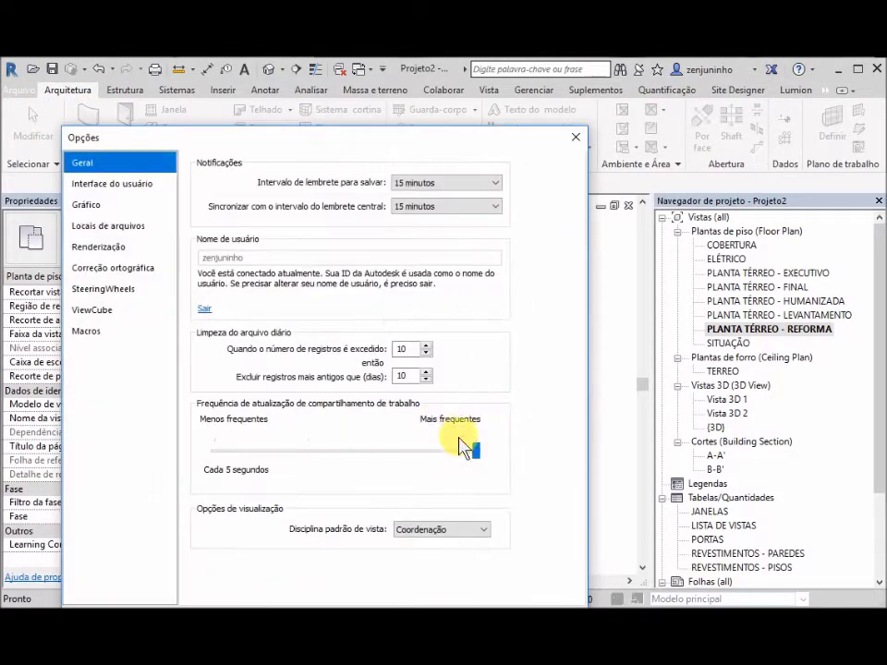
left_click_drag(388, 137, 462, 40)
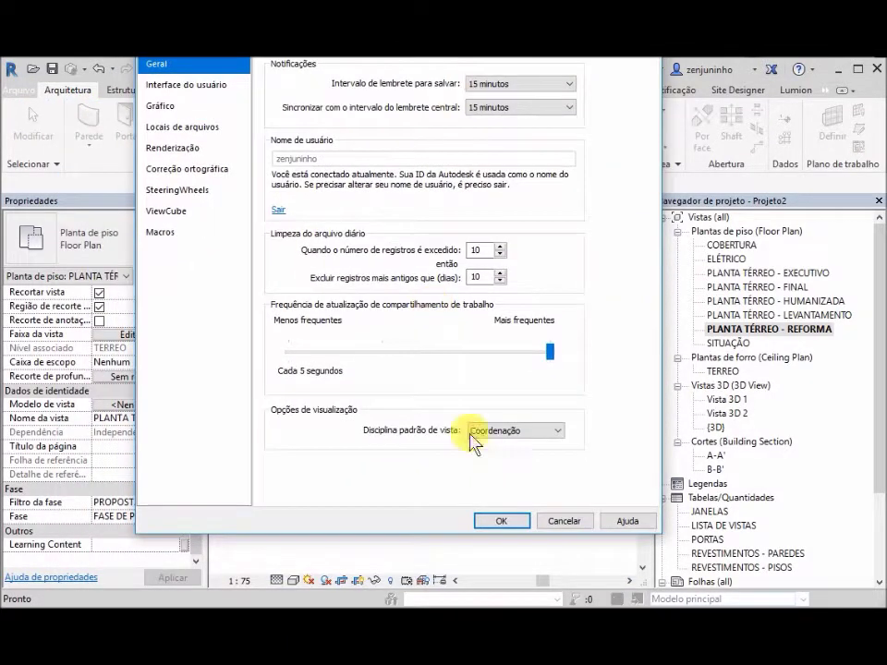
left_click(504, 522)
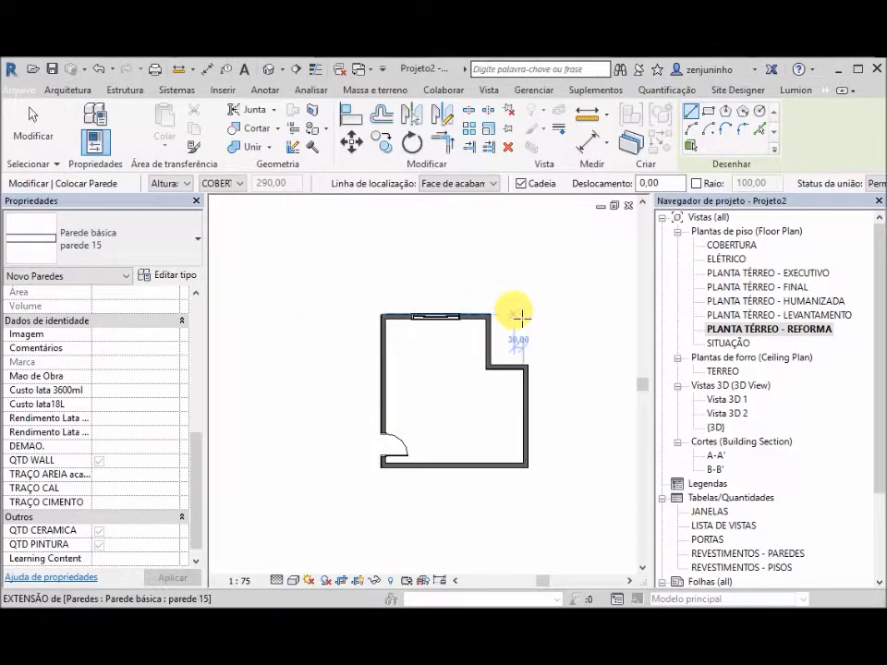
- Draw a chain of parede 15 walls from the top wall, about 70 cm up, around the right side and back to the lower-right corner
scroll(517, 314, "up", 2)
scroll(459, 316, "up", 2)
scroll(454, 317, "down", 2)
scroll(455, 301, "up", 2)
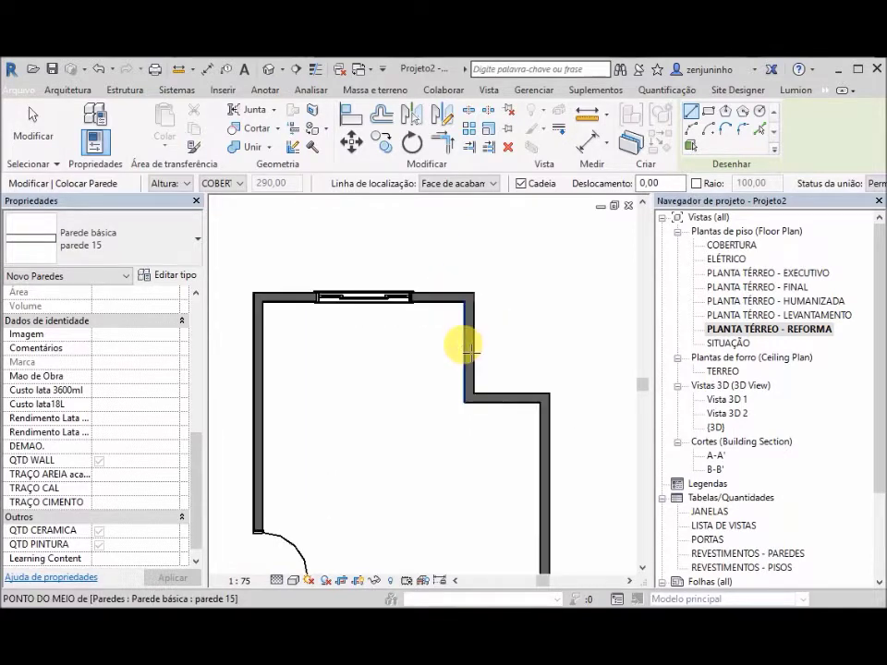
left_click(448, 297)
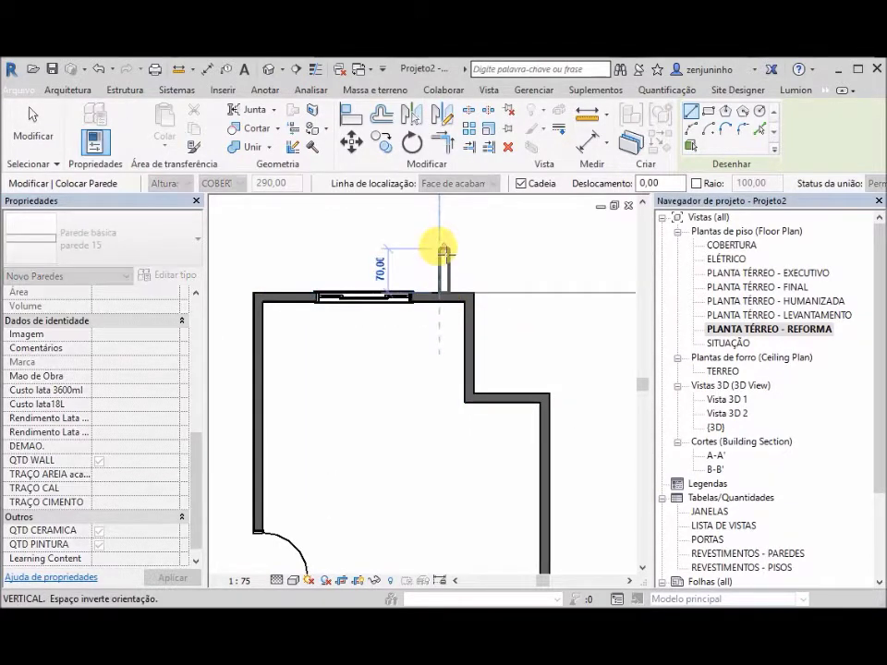
scroll(438, 247, "down", 2)
left_click(513, 249)
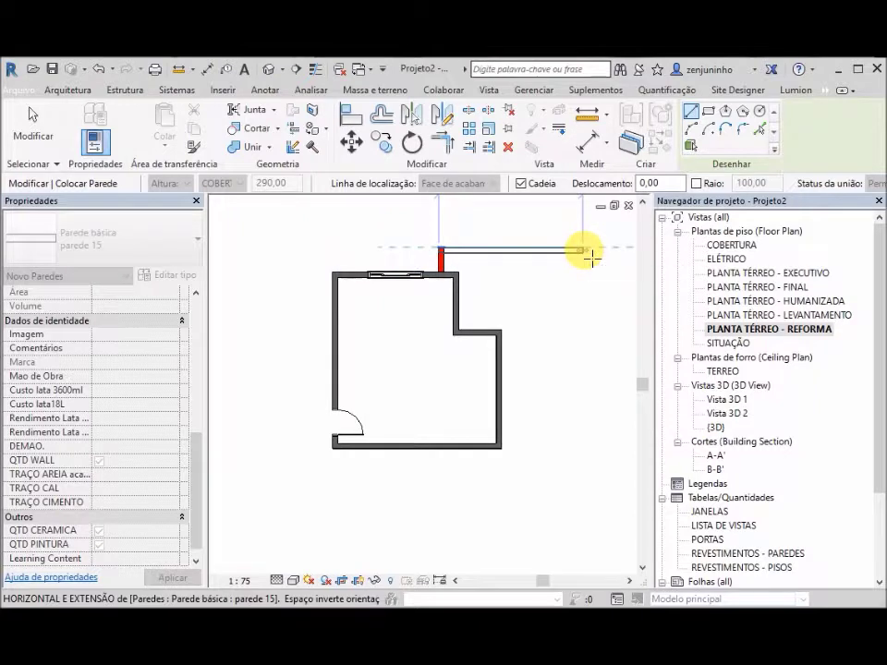
left_click(588, 434)
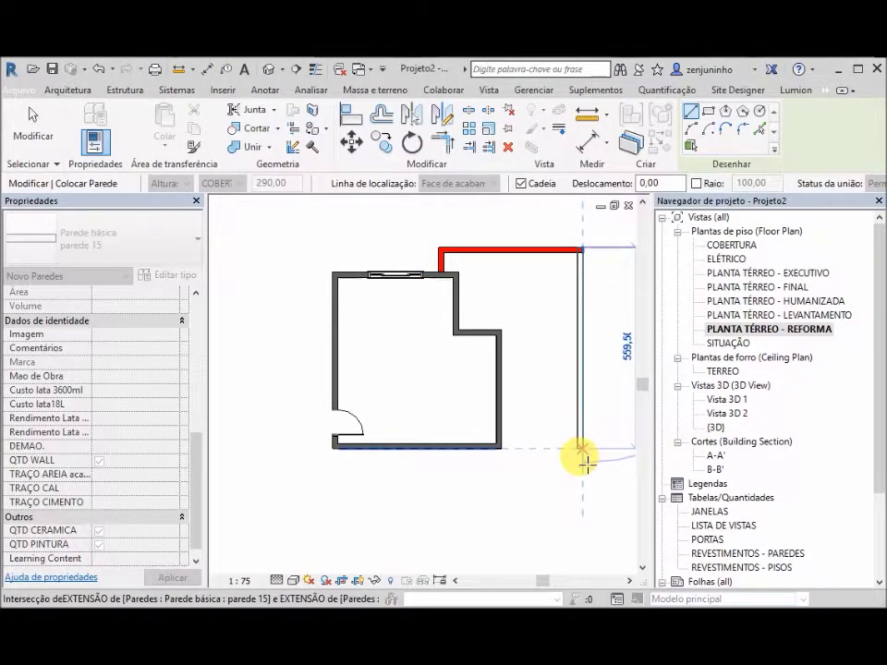
left_click(582, 449)
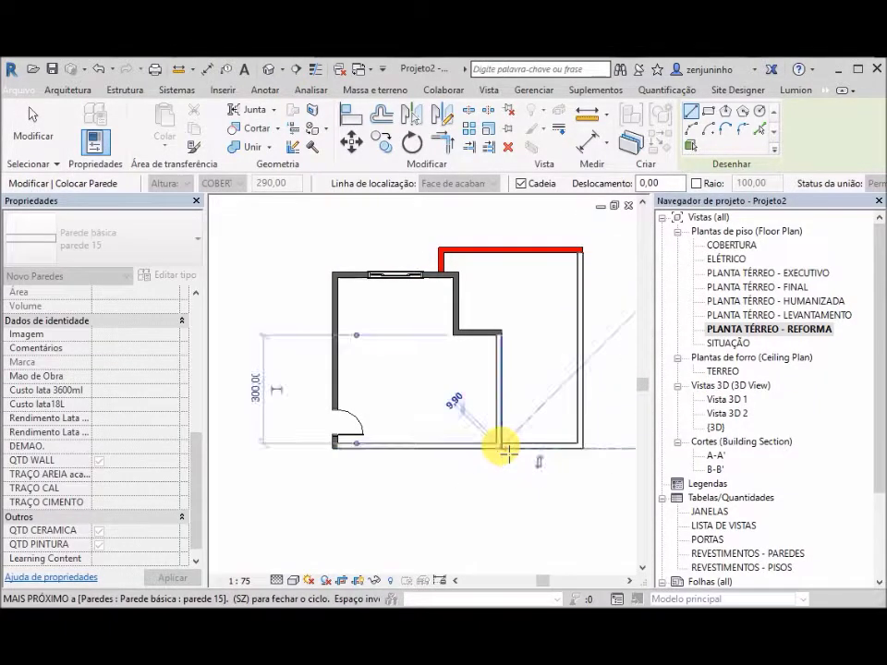
left_click(506, 451)
scroll(555, 393, "up", 1)
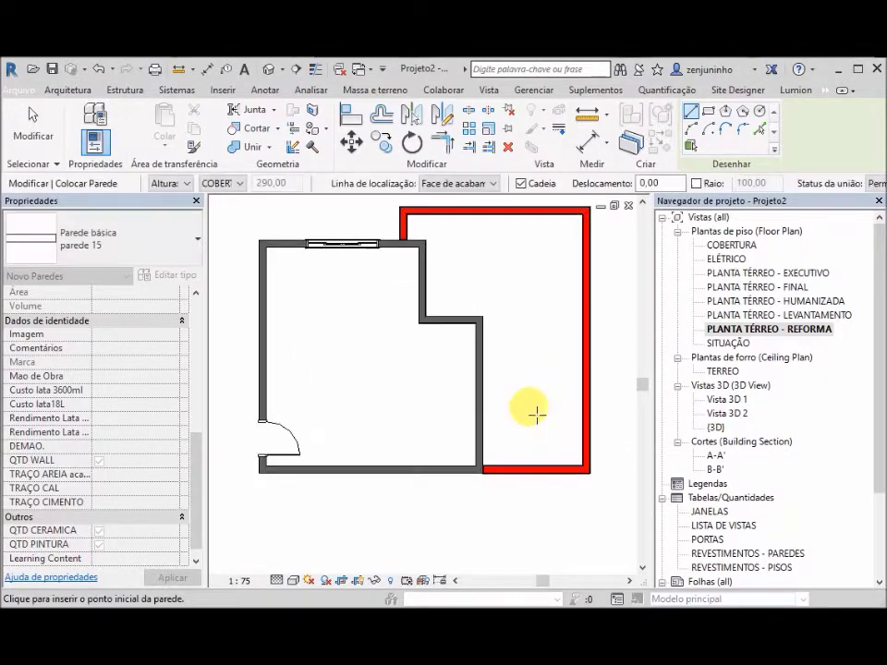
key("Escape")
key("Escape")
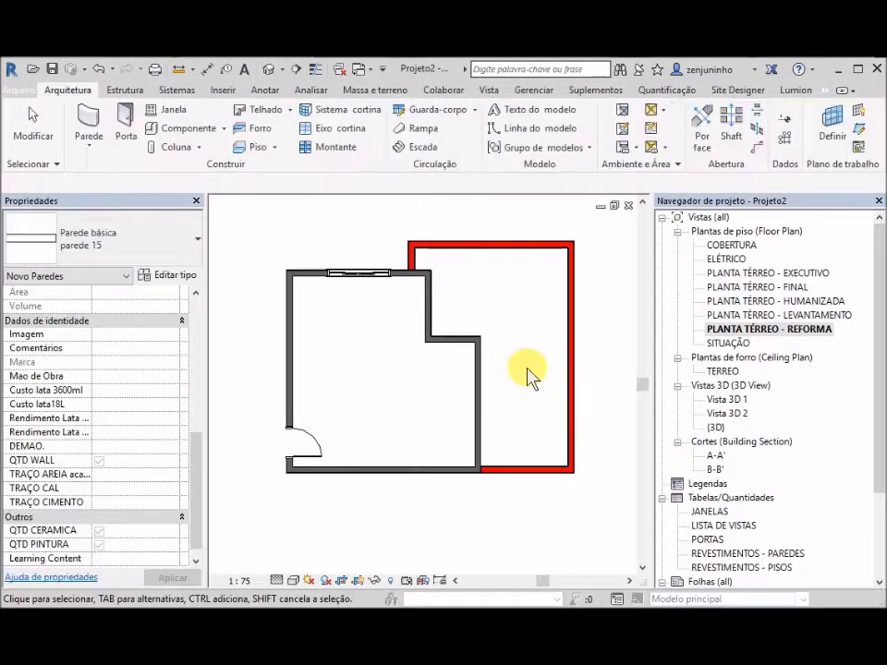
- Set the demolished phase of the existing room's three stepped right-side walls to FASE DE PROJETO
scroll(527, 377, "down", 1)
scroll(521, 301, "up", 1)
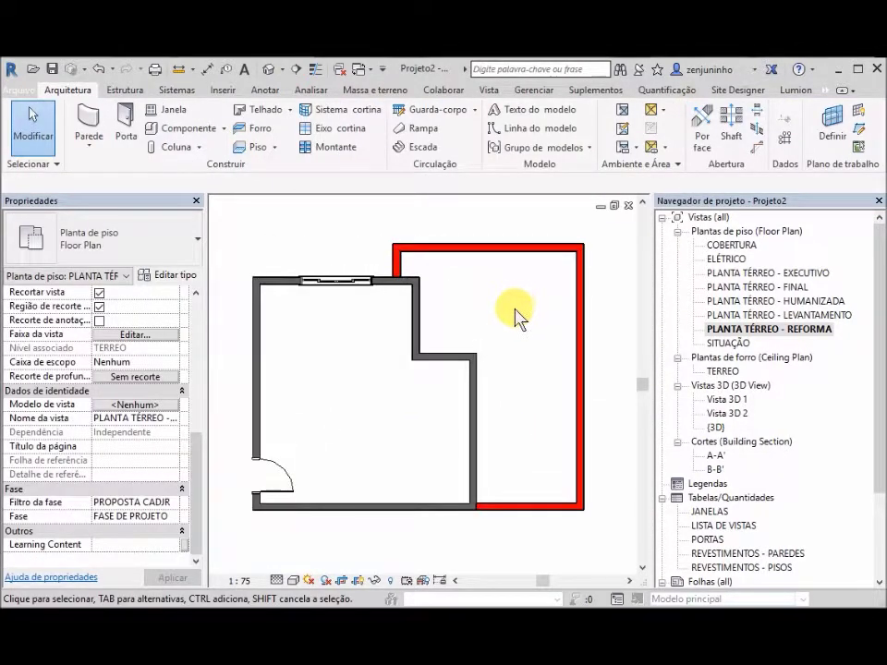
left_click(453, 359)
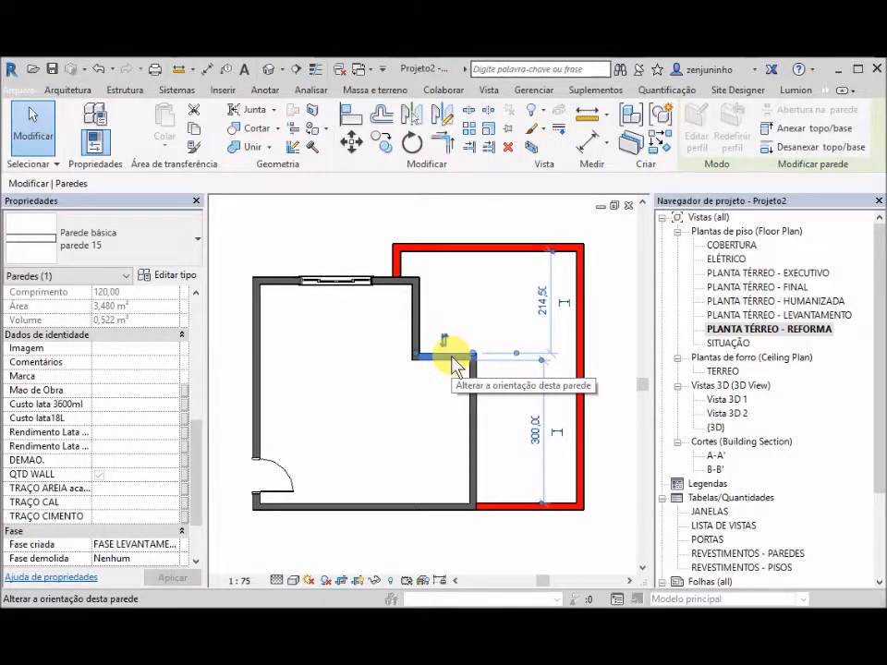
left_click(422, 332)
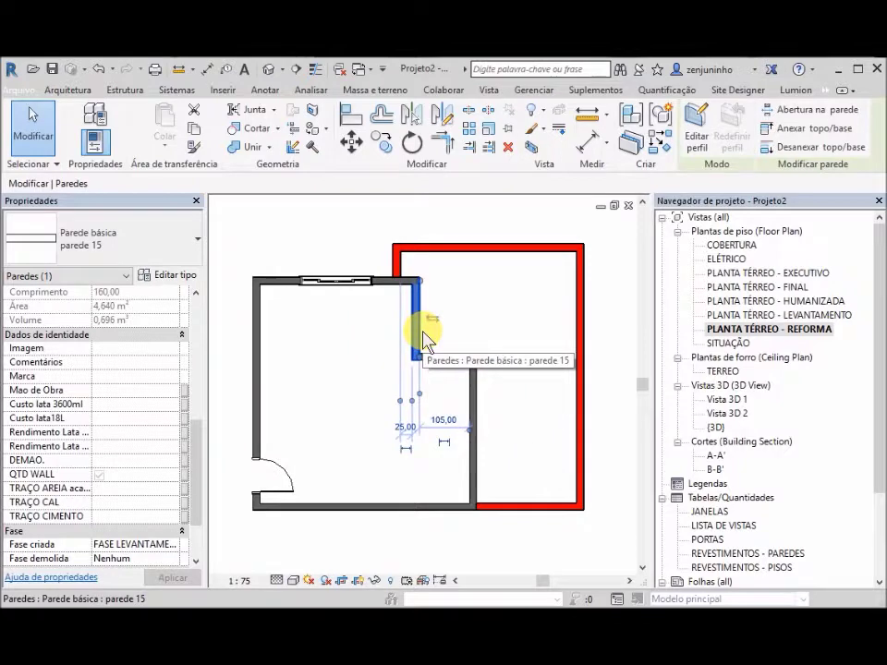
left_click(434, 358, "ctrl")
left_click(471, 397, "ctrl")
scroll(469, 398, "down", 2)
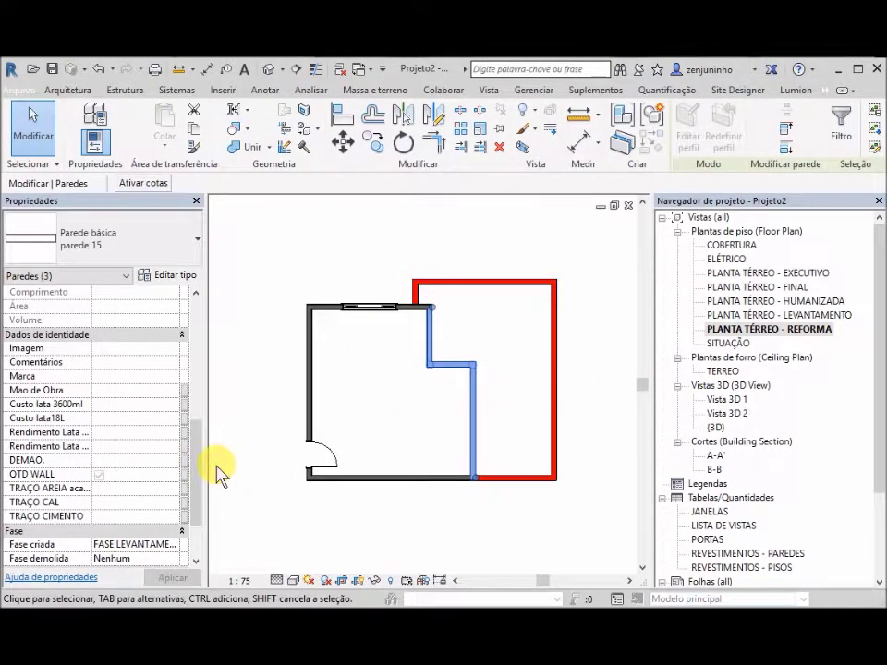
left_click_drag(198, 460, 192, 535)
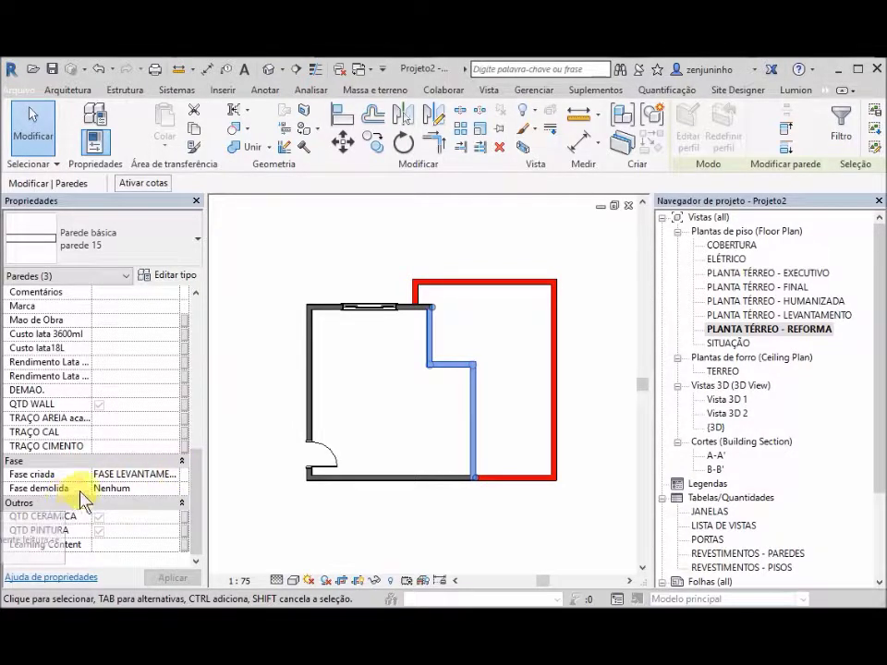
left_click(175, 487)
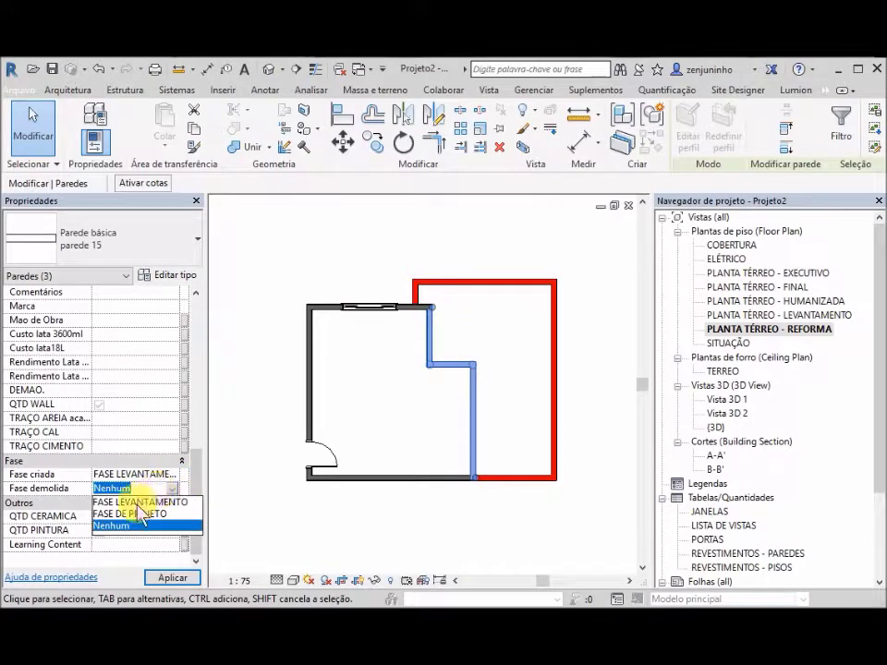
left_click(136, 513)
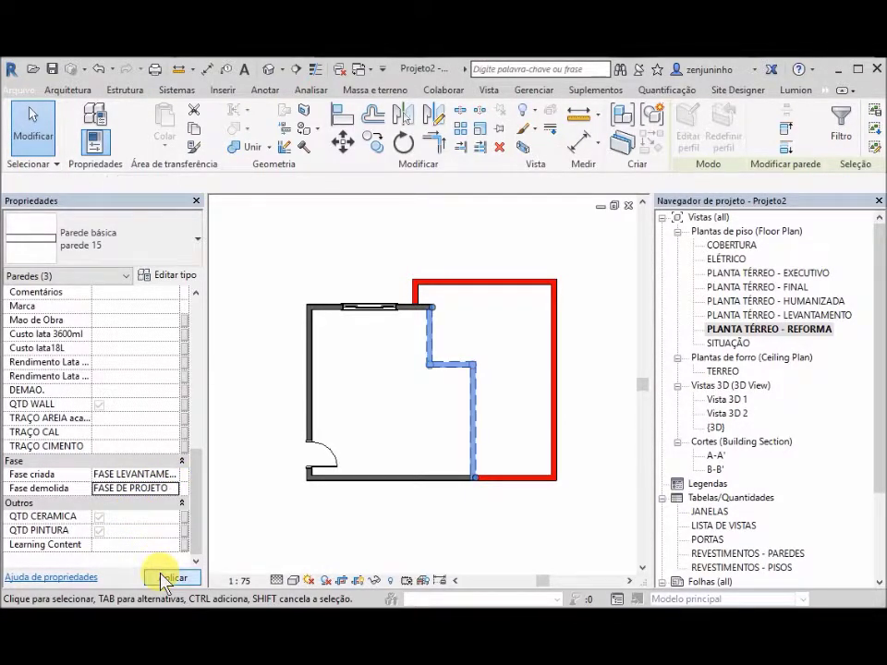
left_click(412, 429)
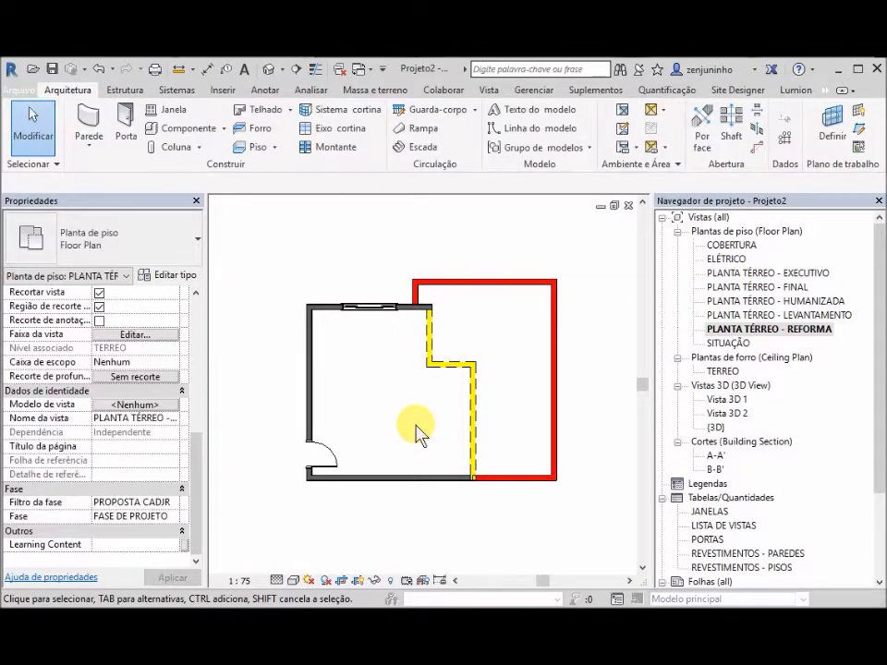
- Split the existing top wall where the new vertical wall meets it, right of the window
scroll(450, 295, "up", 5)
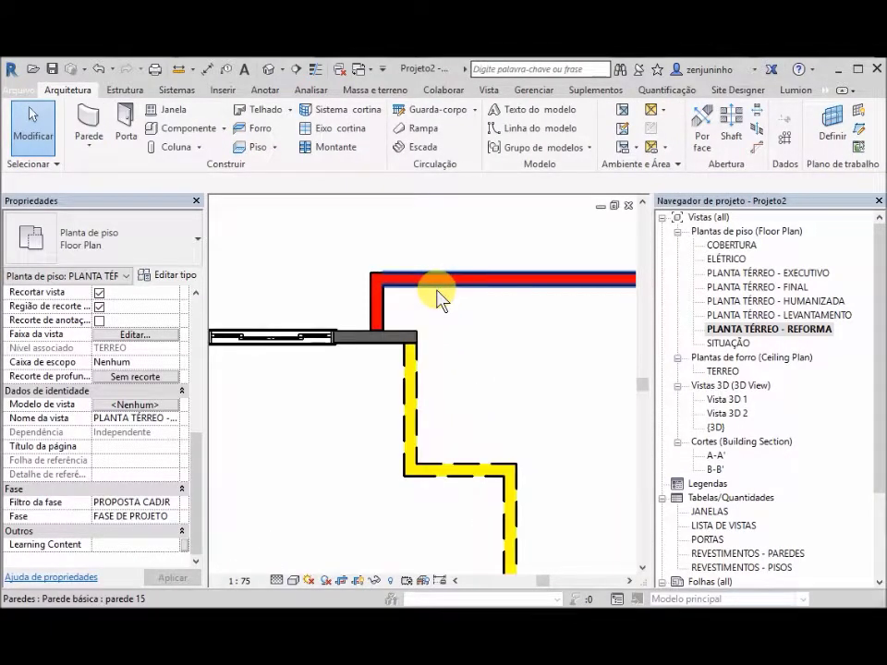
scroll(370, 357, "up", 1)
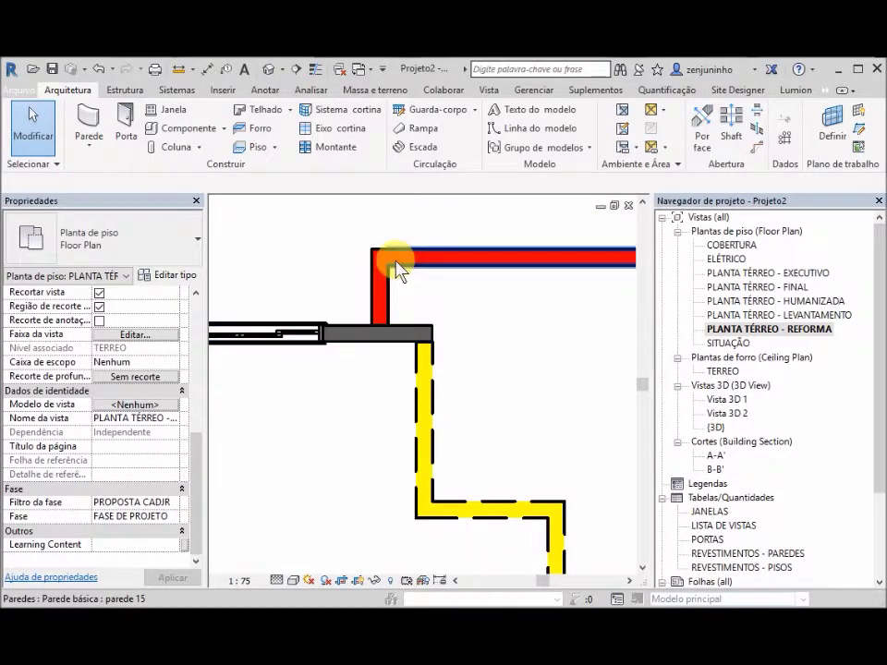
scroll(397, 308, "up", 1)
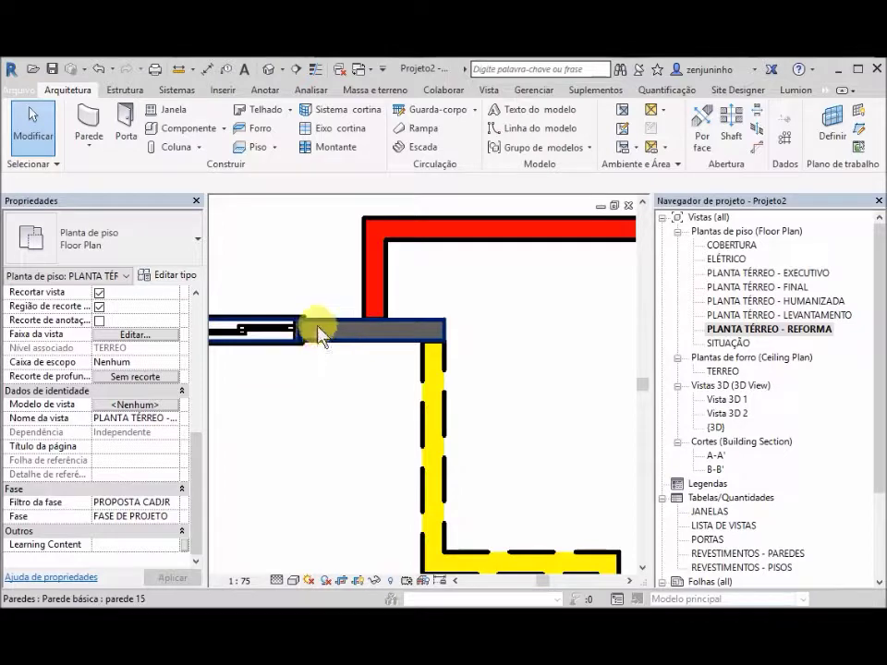
left_click(420, 331)
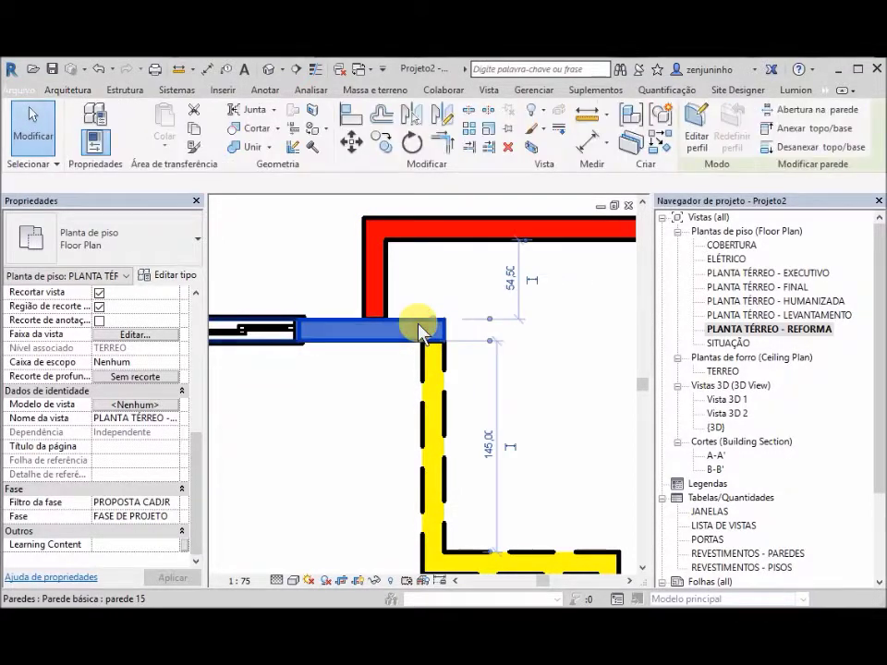
left_click(471, 114)
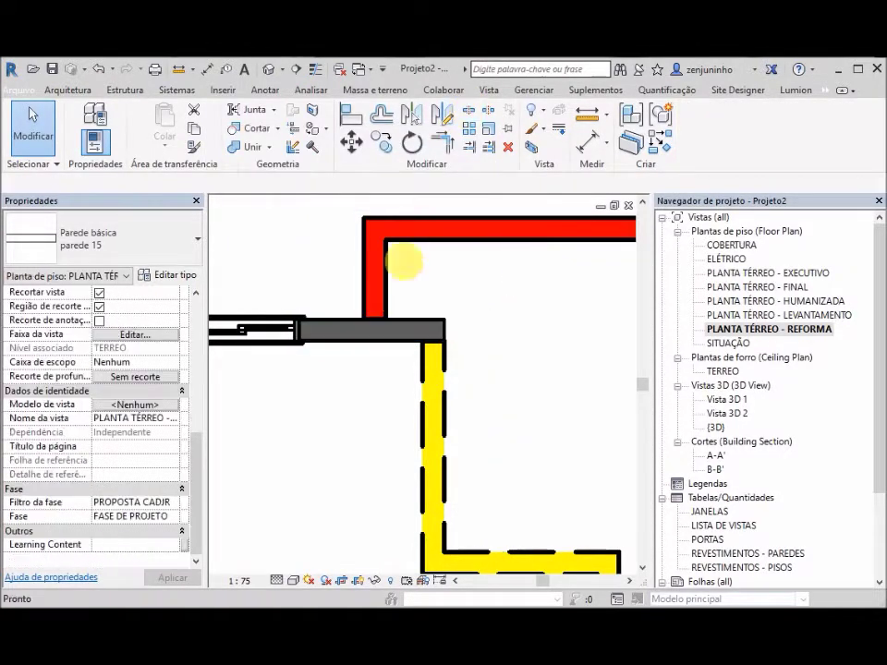
left_click(373, 337)
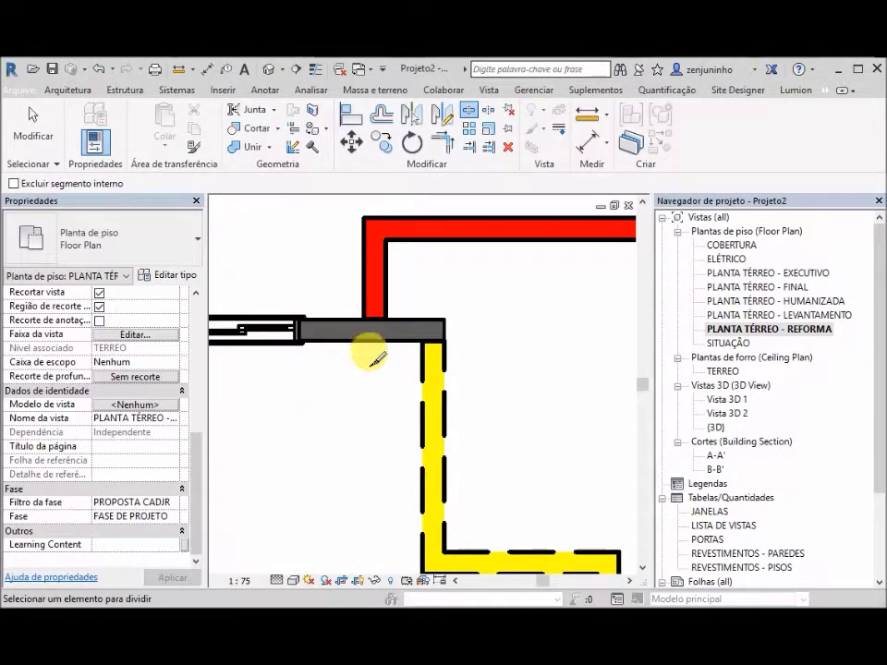
key("Escape")
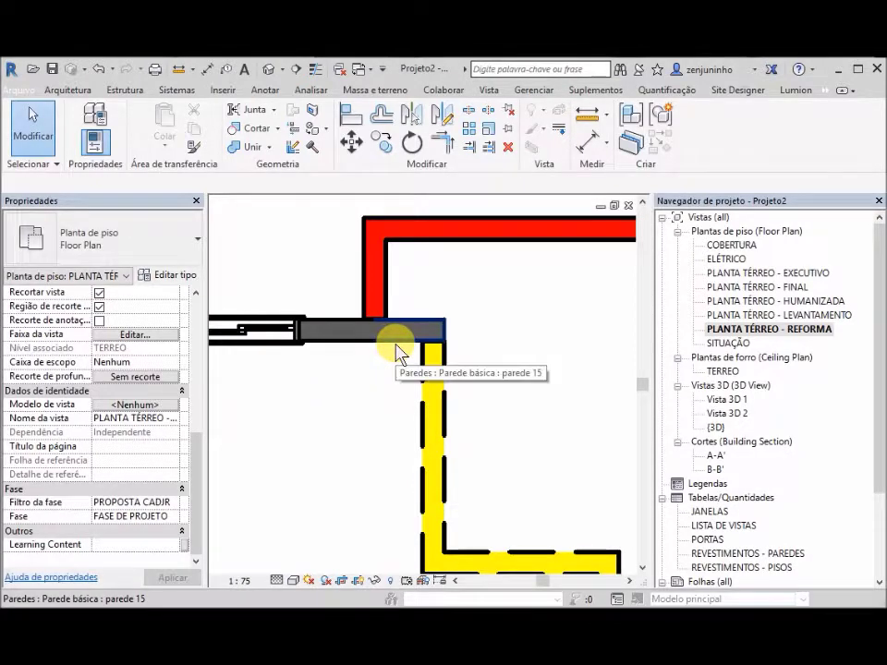
left_click(349, 351)
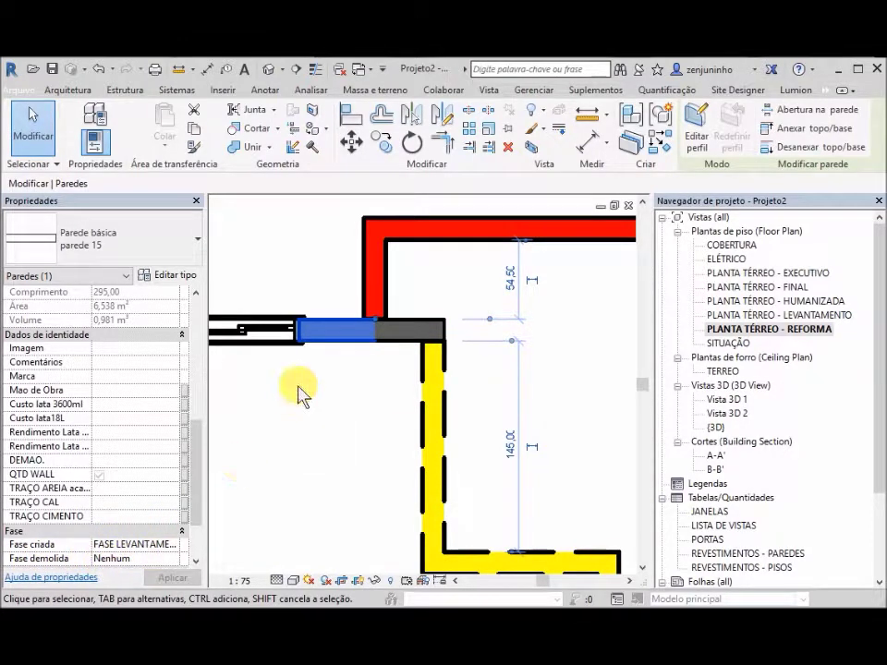
- Set the demolished phase of the short top wall segment right of the split to FASE DE PROJETO
left_click(436, 331)
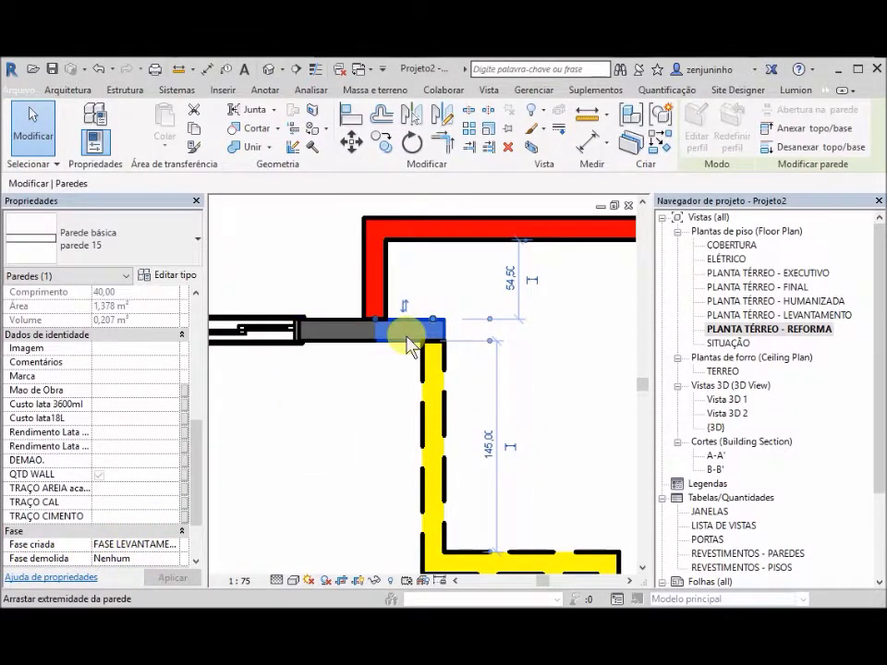
left_click_drag(196, 481, 196, 531)
left_click(174, 488)
left_click(172, 488)
left_click(139, 513)
left_click(168, 579)
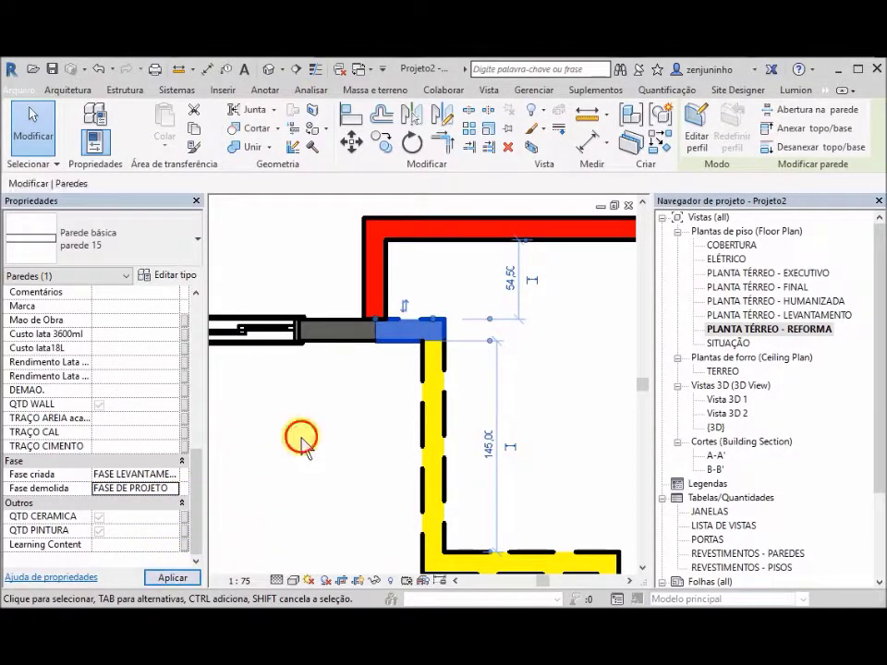
left_click(299, 438)
scroll(379, 297, "down", 3)
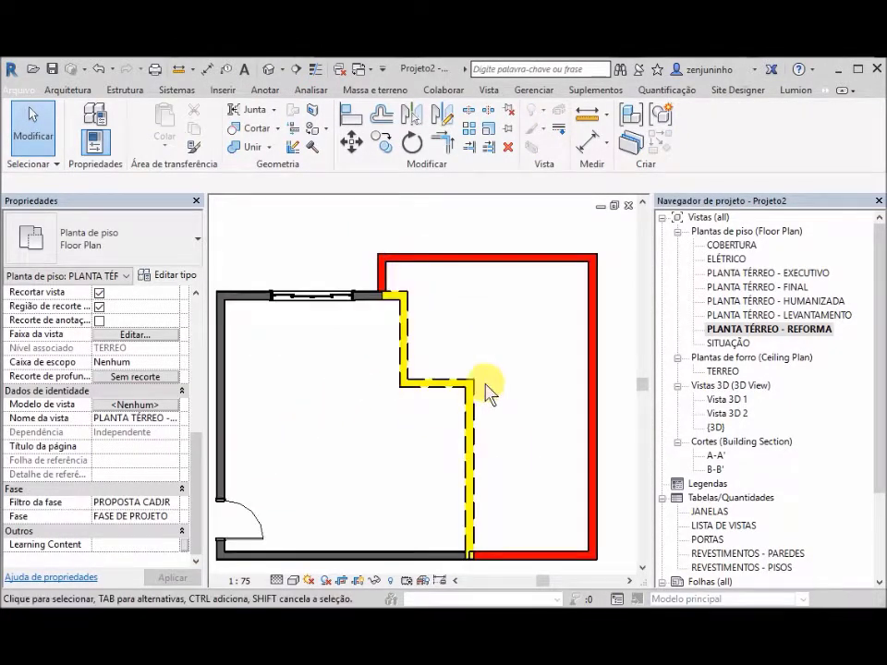
scroll(489, 391, "down", 1)
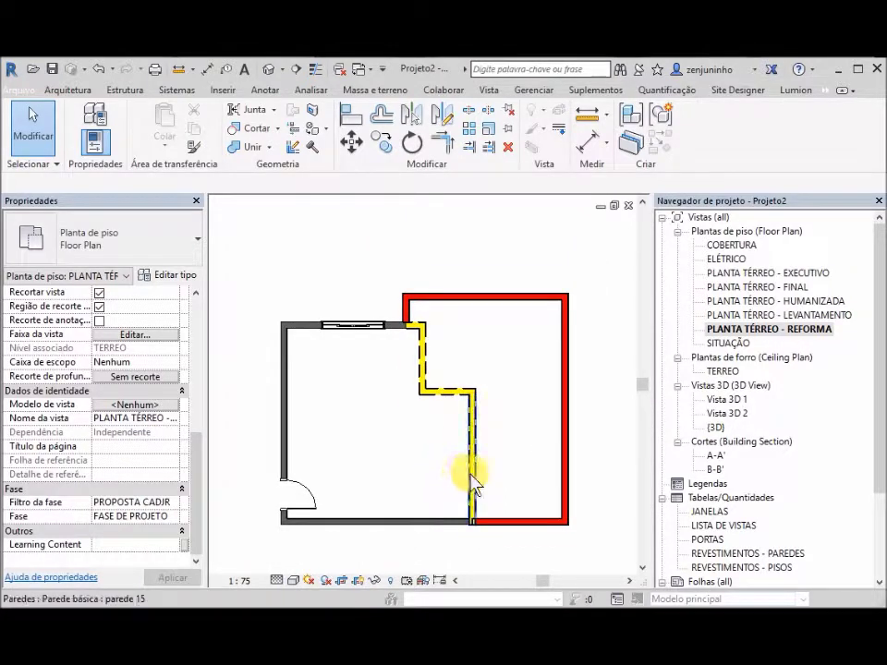
scroll(490, 475, "up", 1)
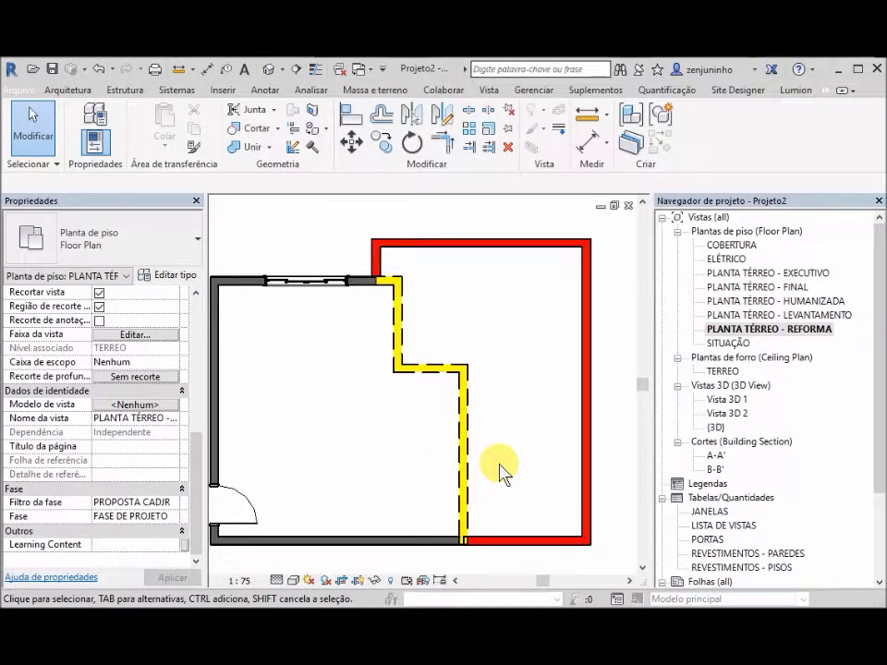
scroll(469, 448, "down", 1)
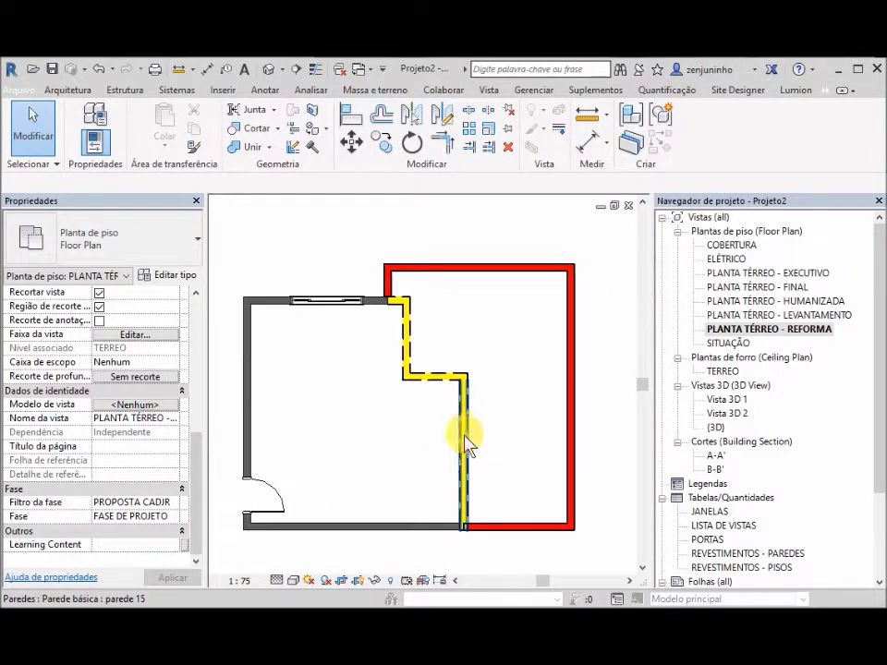
- Open the PLANTA TÉRREO - FINAL floor plan and examine the resulting wall outline
double_click(758, 288)
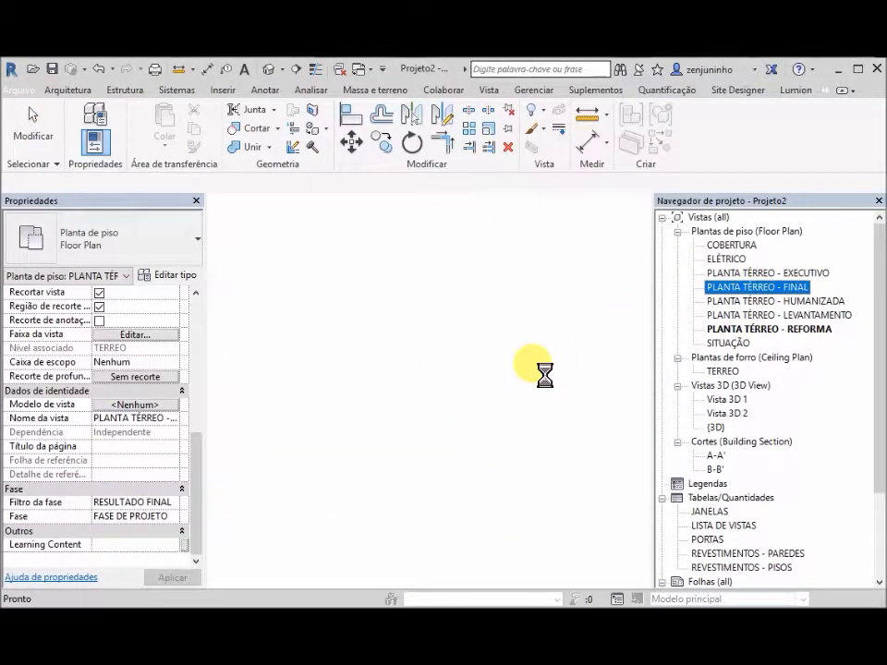
scroll(344, 528, "up", 2)
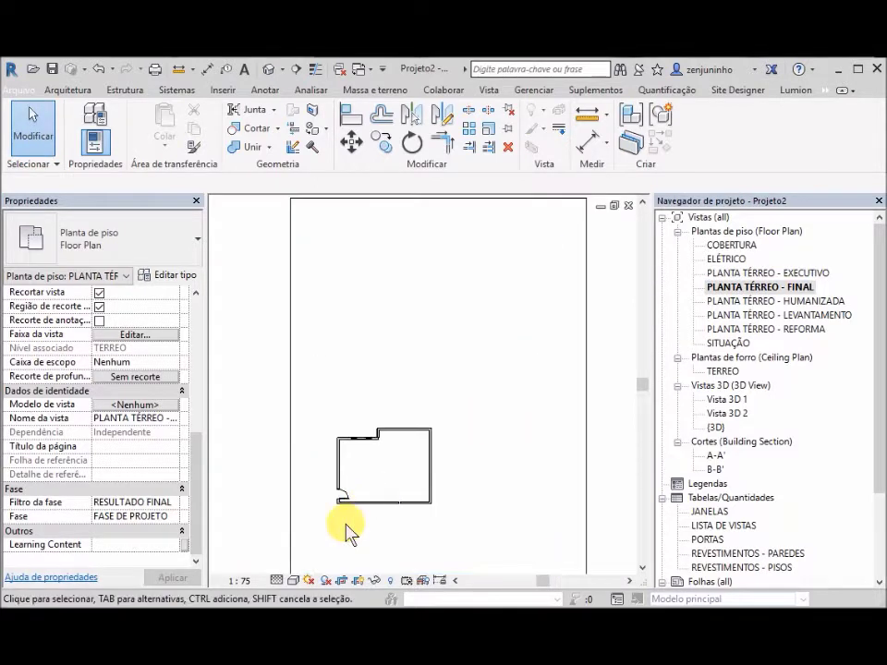
scroll(341, 536, "up", 3)
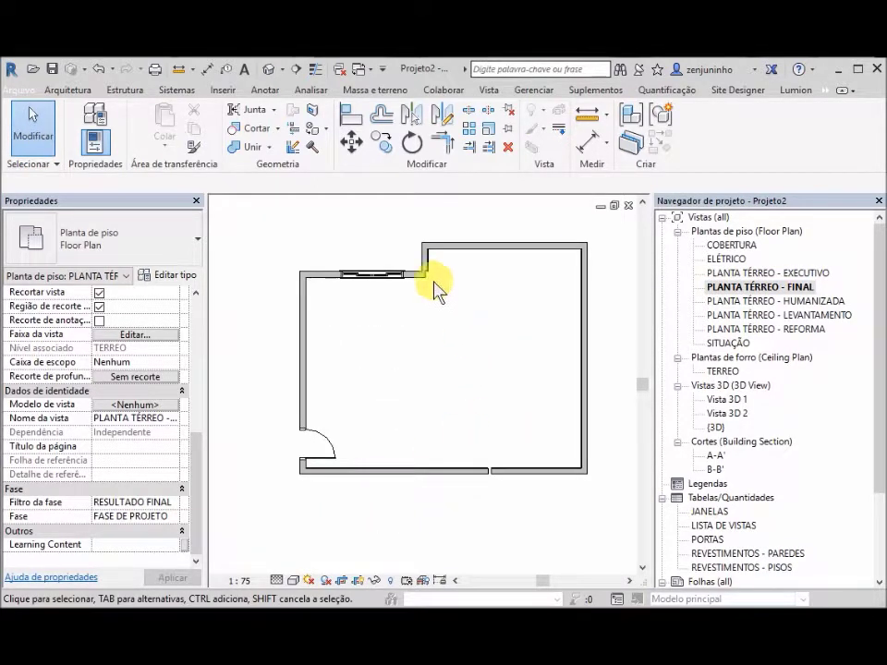
scroll(485, 473, "up", 3)
scroll(498, 479, "down", 3)
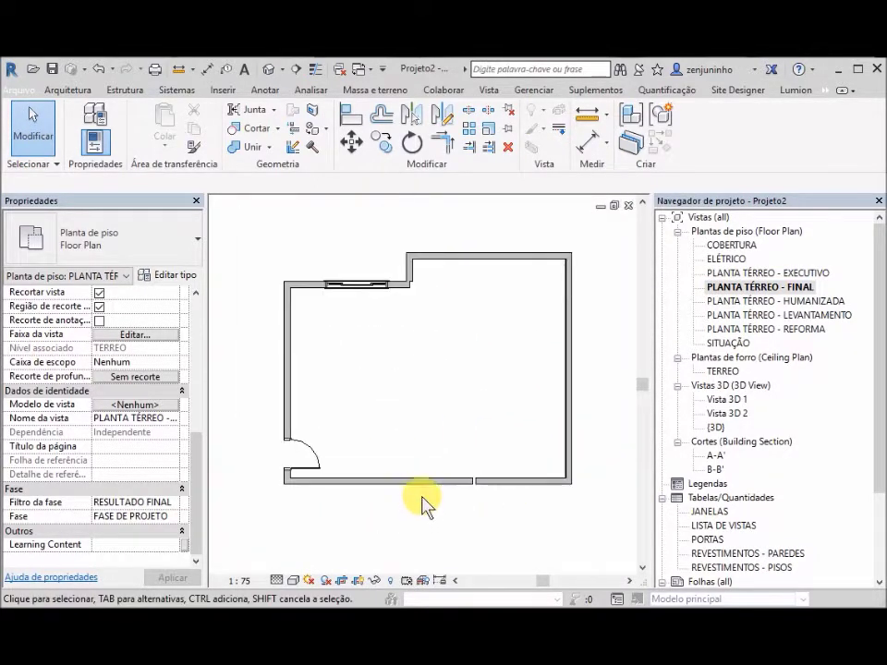
scroll(426, 511, "up", 1)
scroll(466, 429, "down", 1)
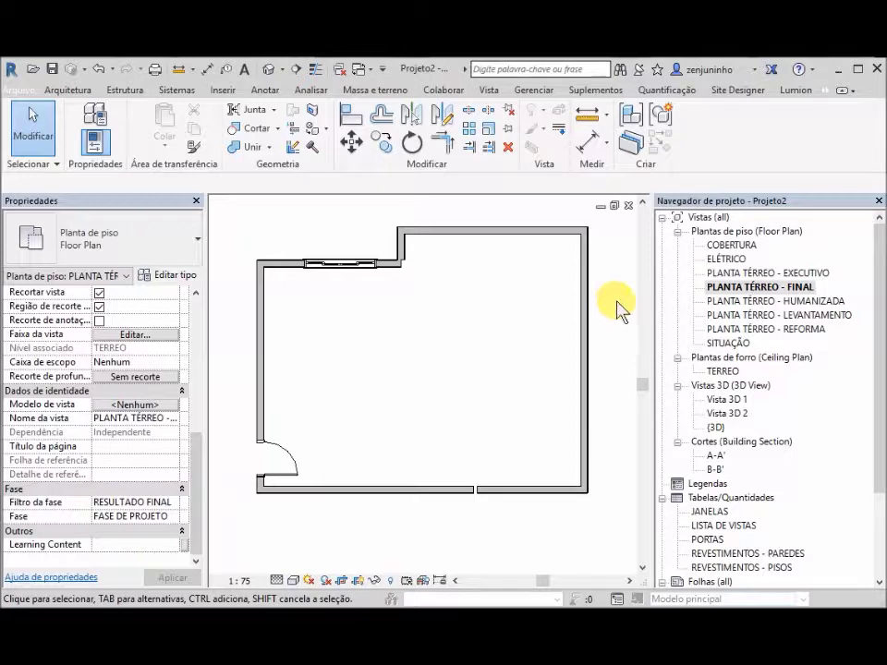
- In the PLANTA TÉRREO - REFORMA floor plan, draw three parede 15 walls forming a small enclosure against the left wall, above the door
double_click(770, 331)
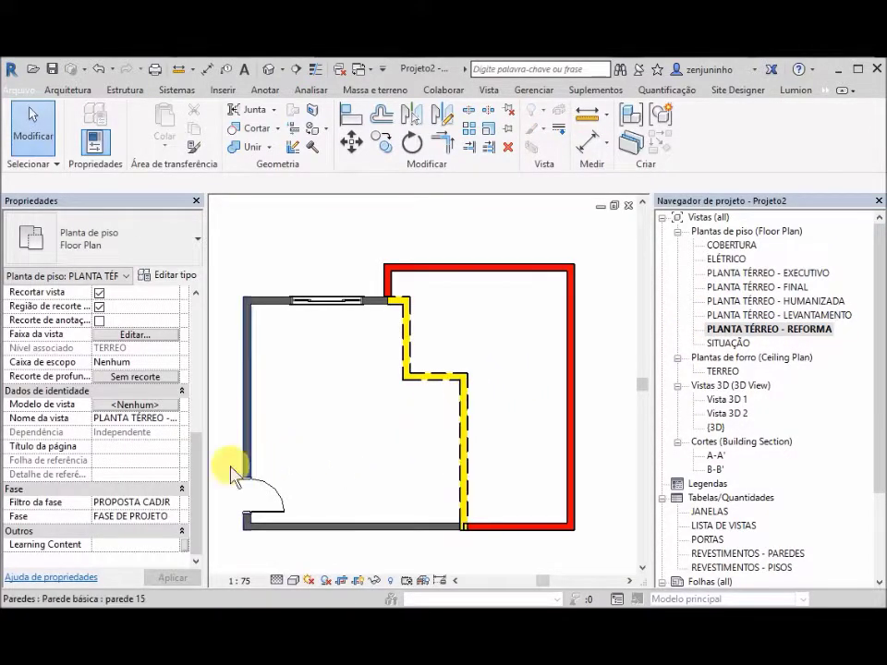
scroll(342, 434, "down", 1)
key("w")
key("a")
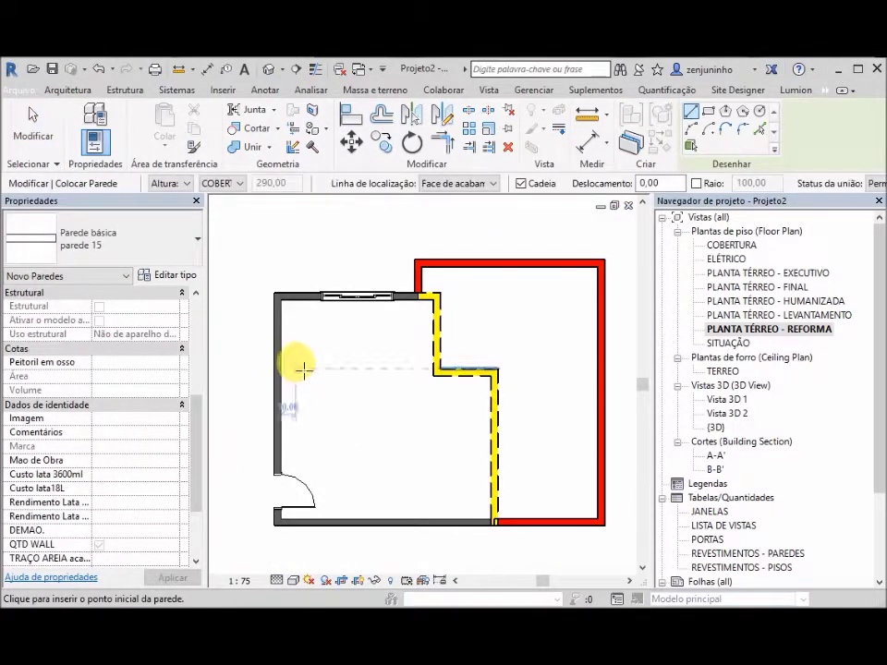
left_click(286, 342)
left_click(368, 342)
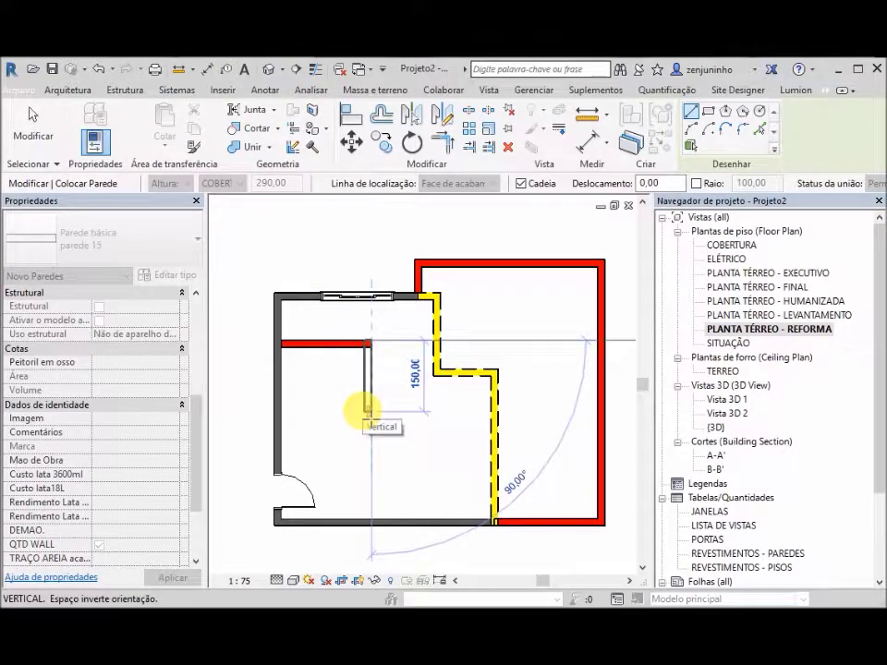
left_click(367, 440)
left_click(286, 442)
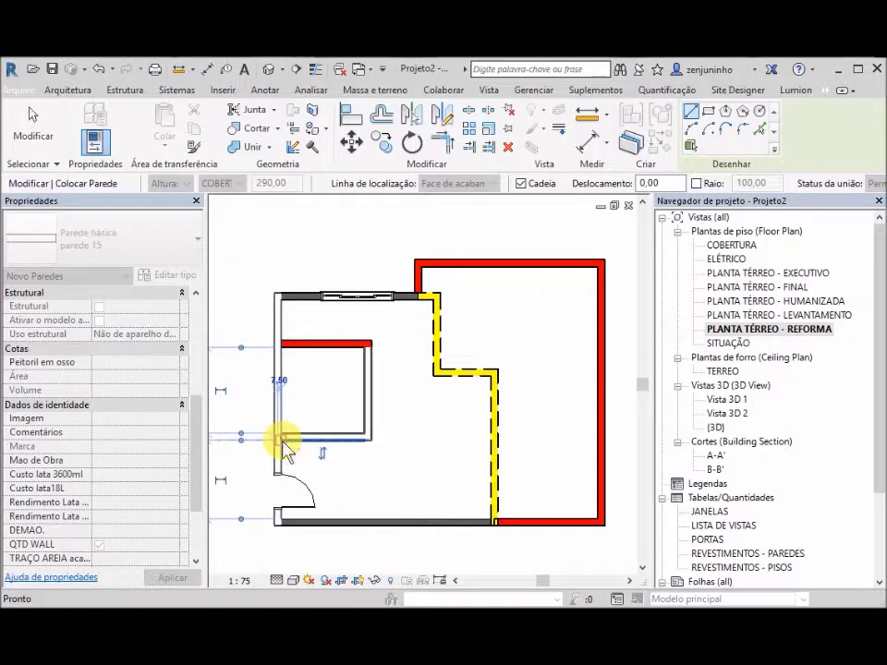
key("Escape")
key("Escape")
scroll(312, 439, "up", 2)
scroll(369, 434, "down", 1)
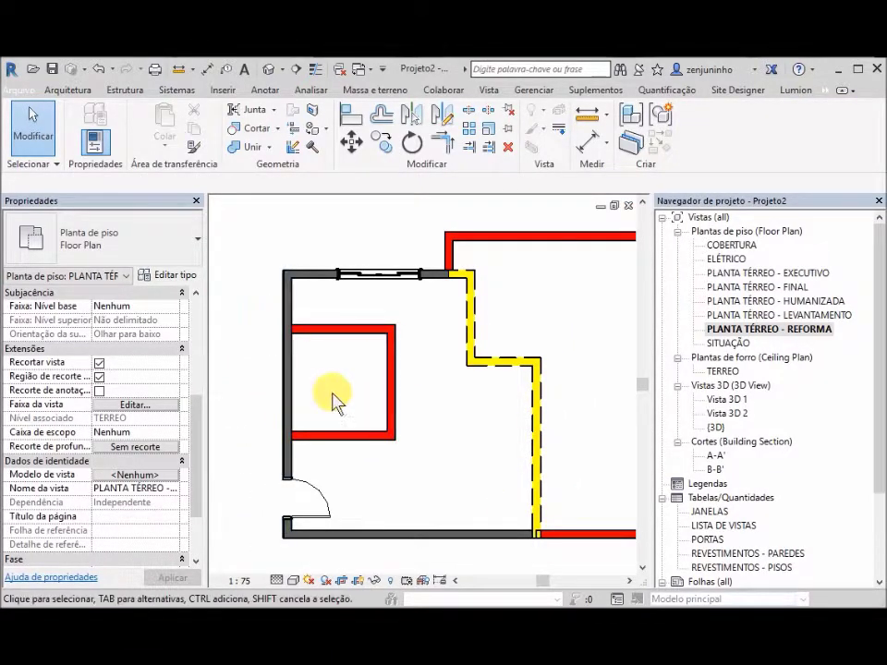
- Place a Simple (R) 0.63m x 2.04m door in the left wall, opening into the new small enclosure
scroll(335, 400, "up", 1)
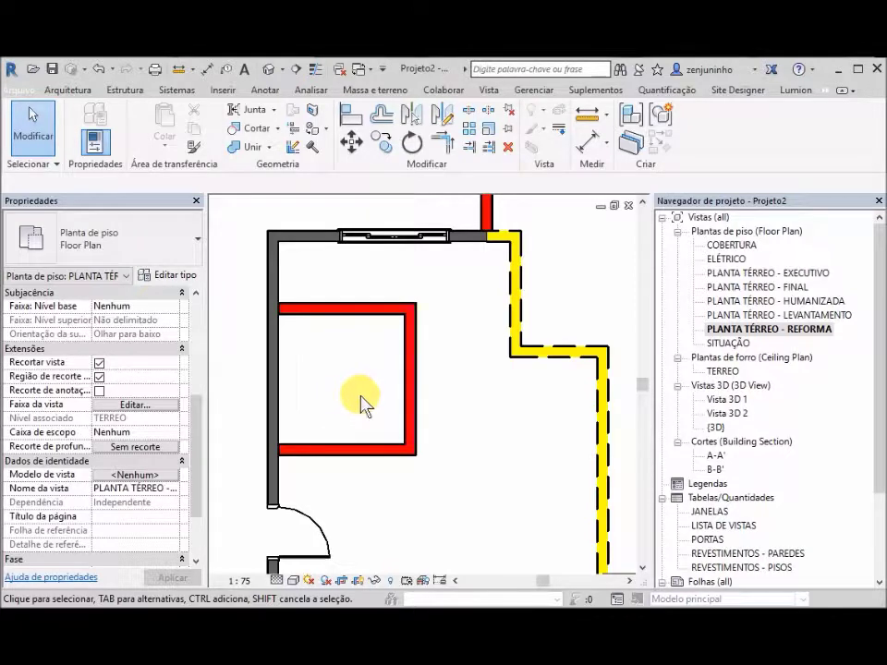
scroll(346, 399, "down", 1)
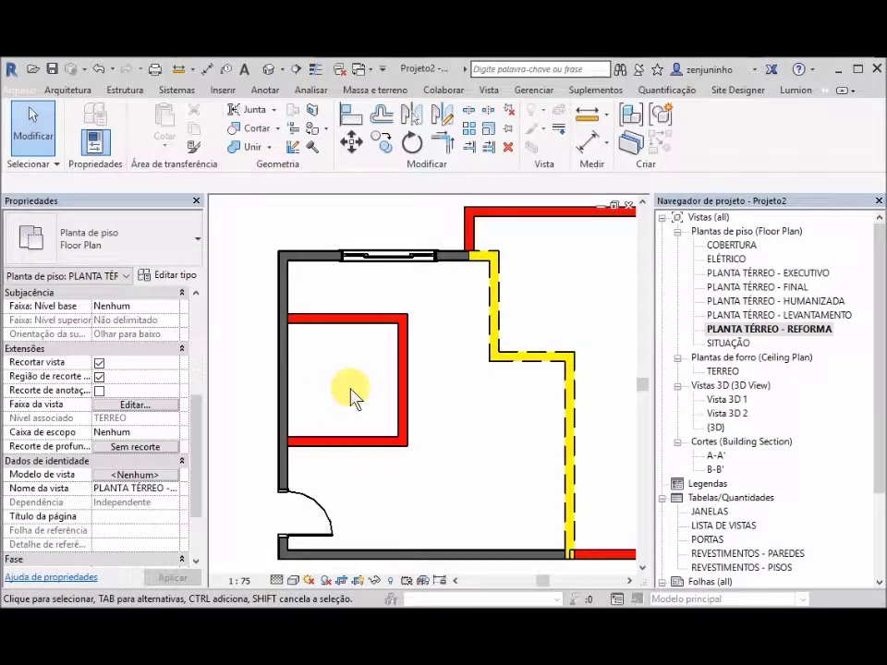
key("d")
key("r")
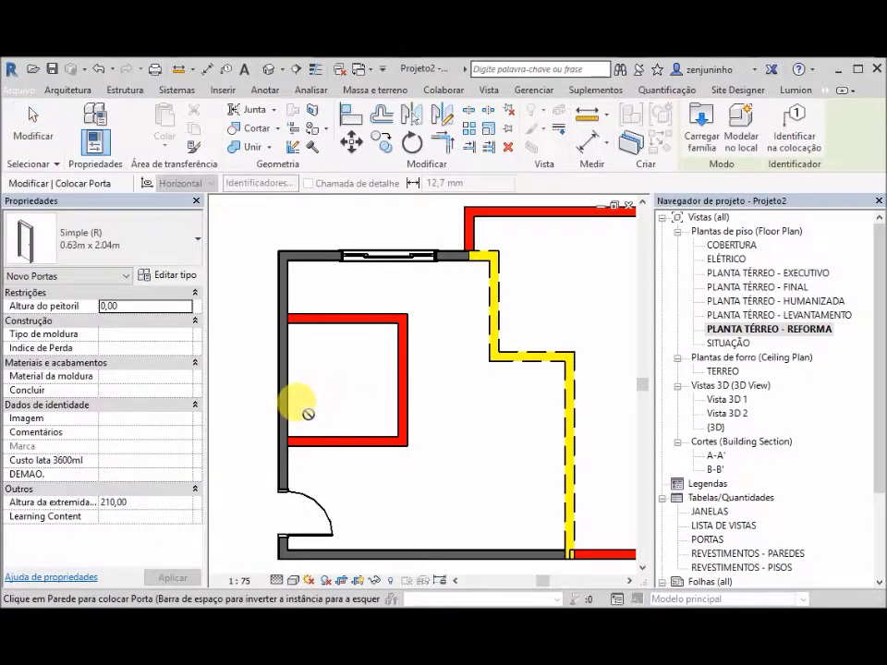
scroll(296, 412, "up", 1)
key("space")
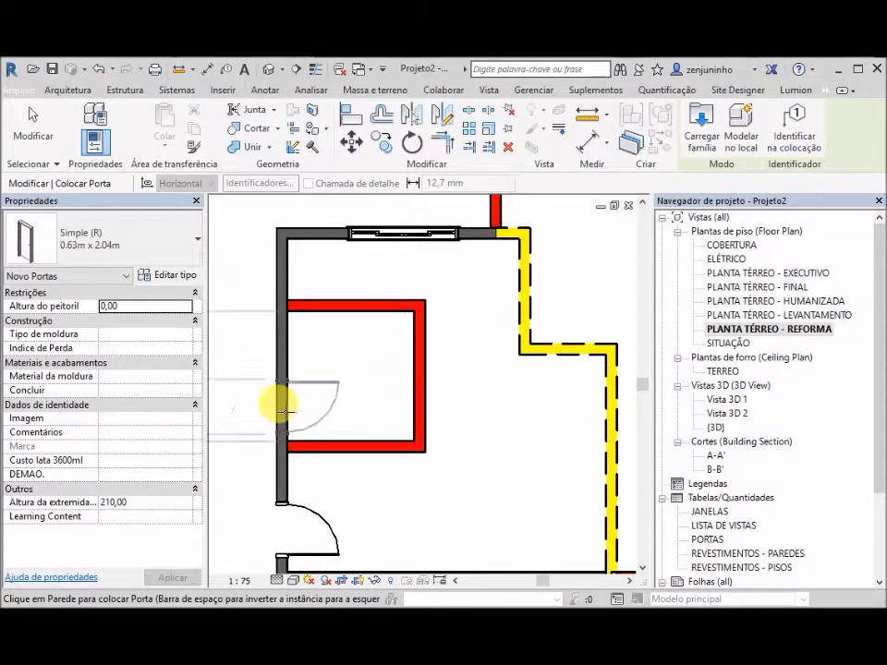
left_click(282, 406)
key("Escape")
key("Escape")
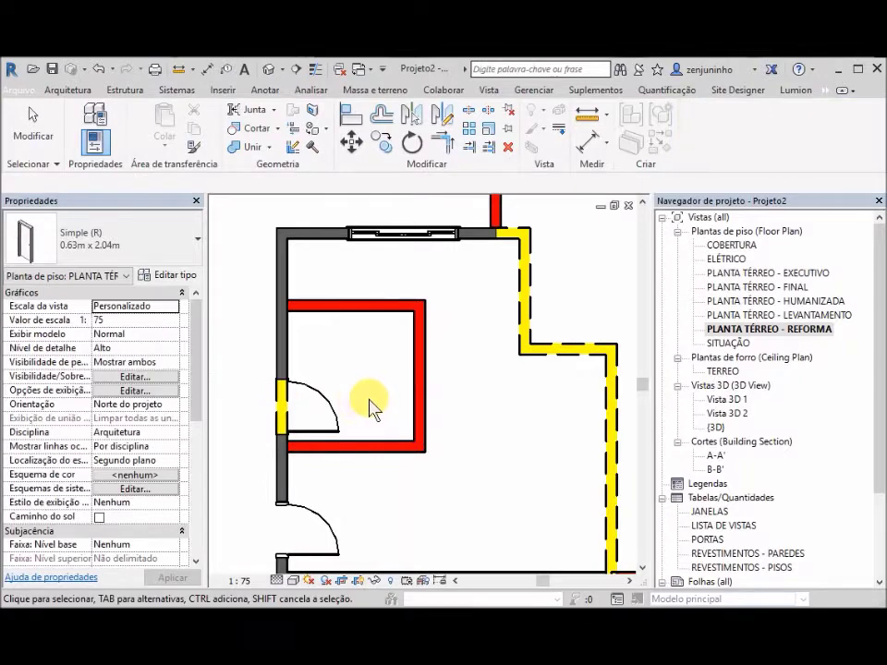
scroll(370, 406, "down", 1)
scroll(313, 418, "up", 2)
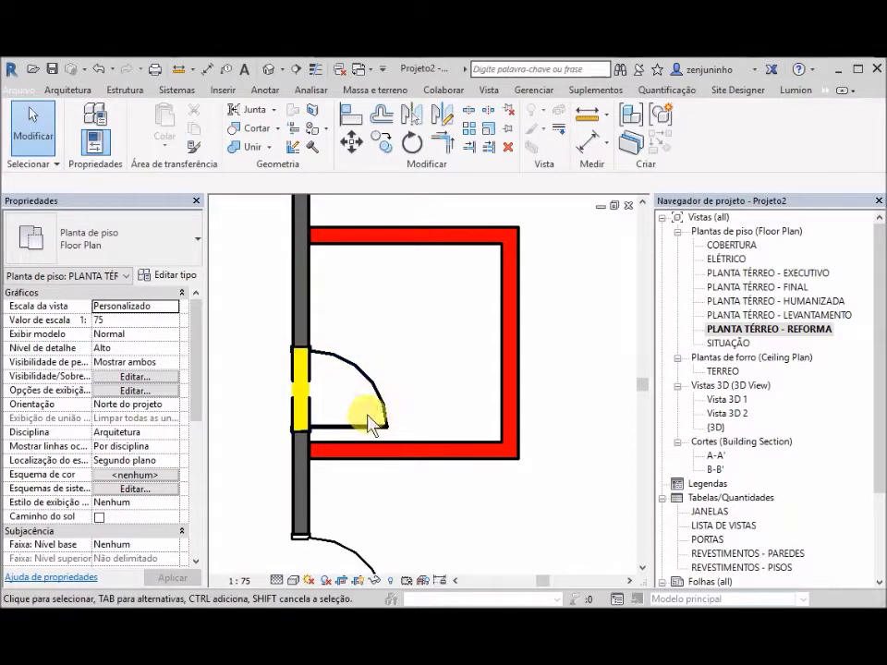
scroll(362, 412, "down", 2)
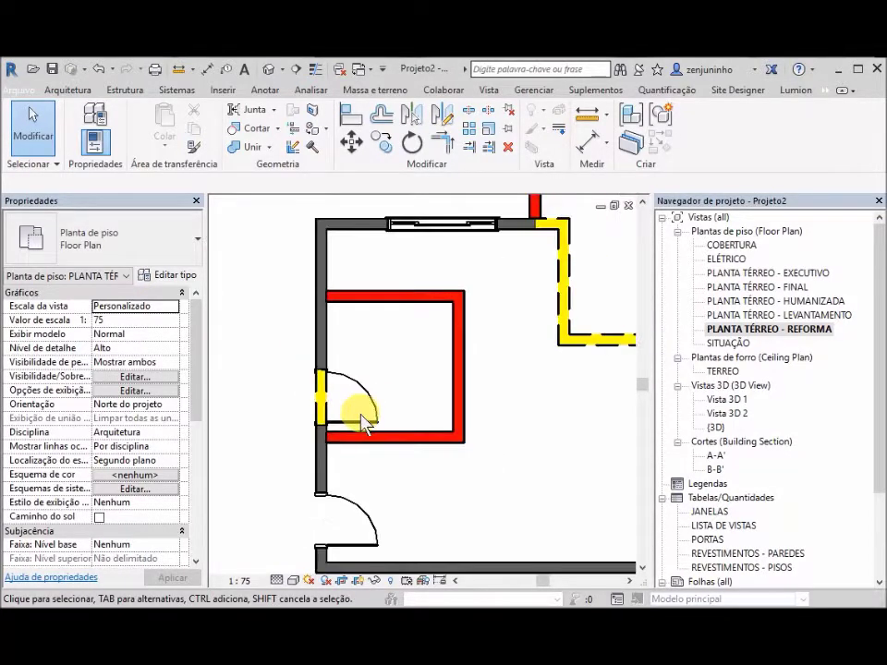
- Open the PLANTA TÉRREO - FINAL floor plan and examine the new enclosure and its door in the left wall
double_click(744, 289)
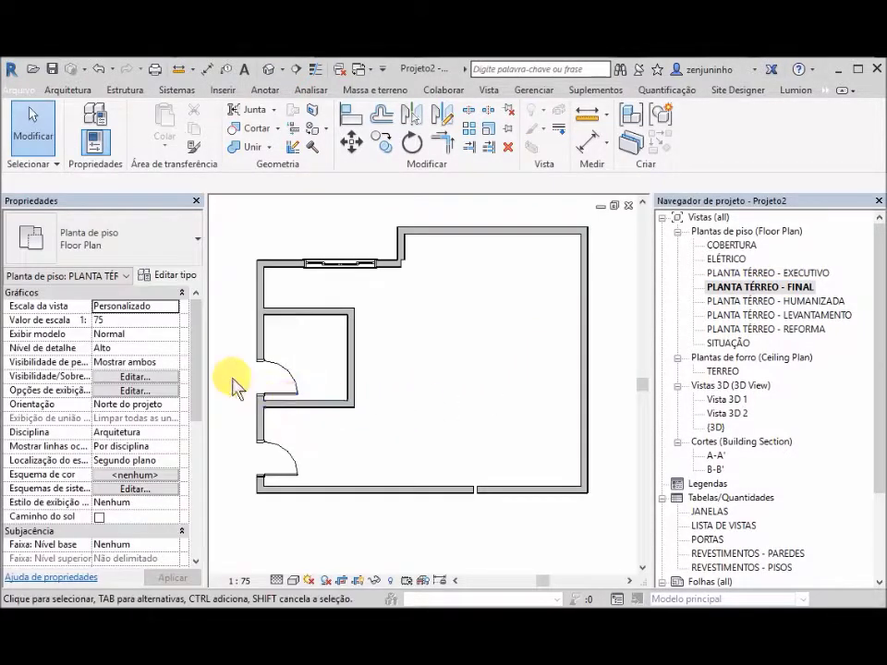
scroll(233, 382, "up", 4)
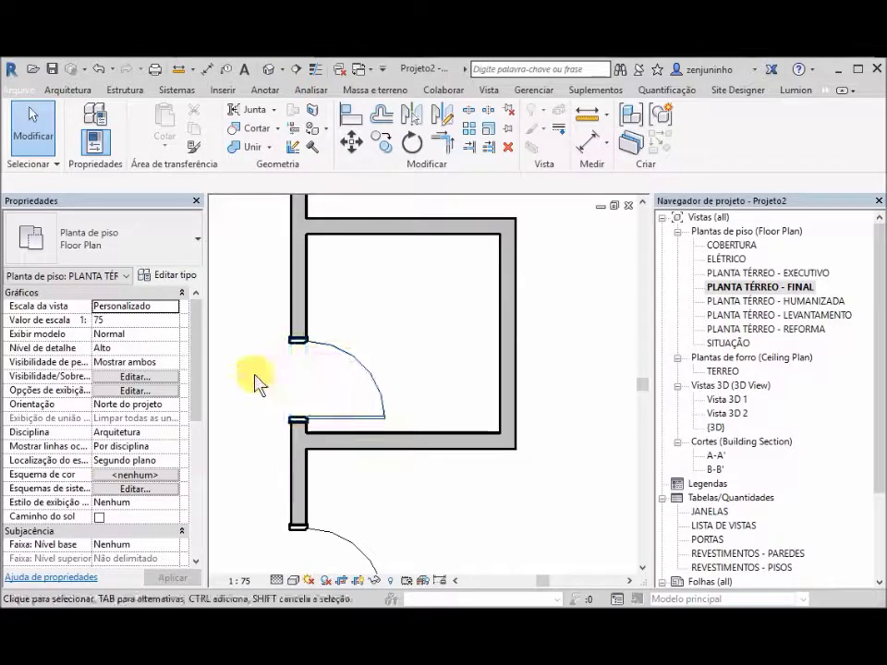
scroll(327, 346, "down", 5)
scroll(568, 379, "up", 1)
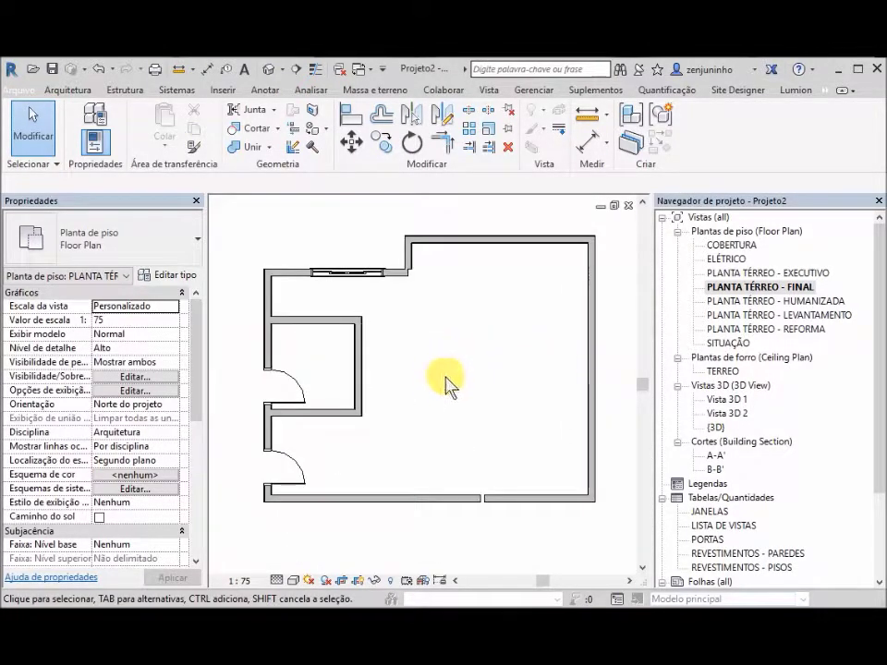
scroll(451, 388, "down", 1)
scroll(320, 395, "up", 2)
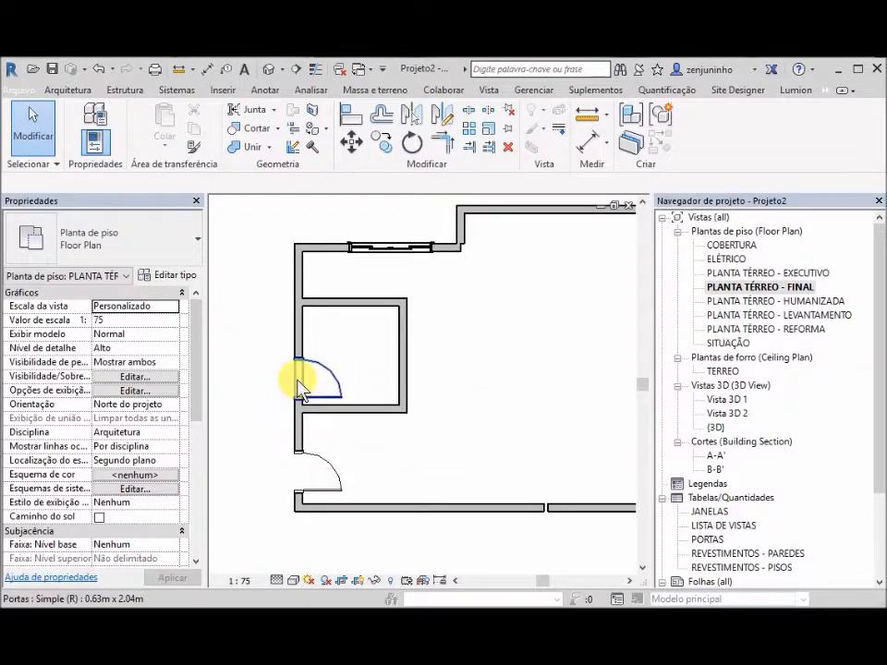
scroll(368, 383, "down", 1)
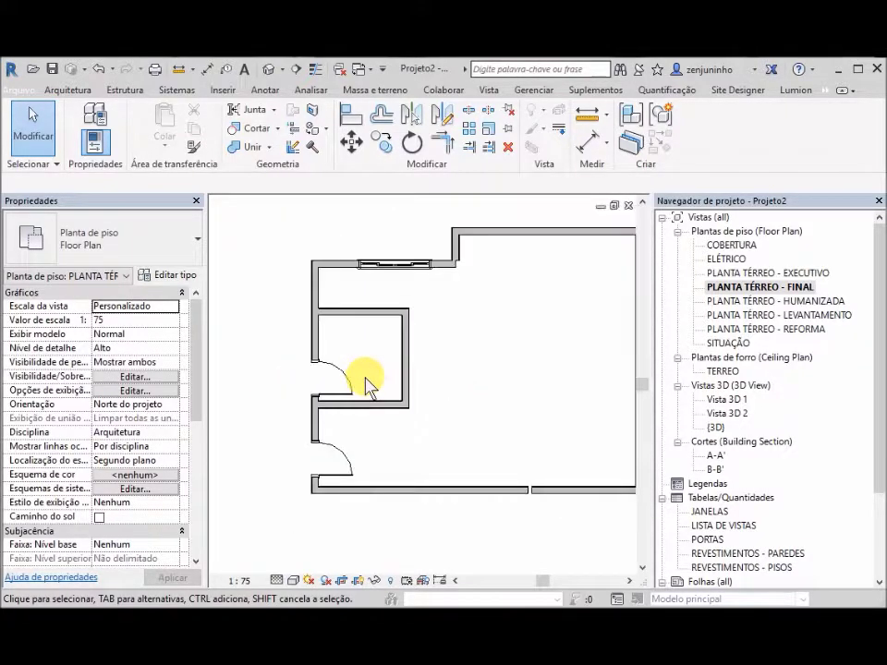
scroll(366, 382, "down", 1)
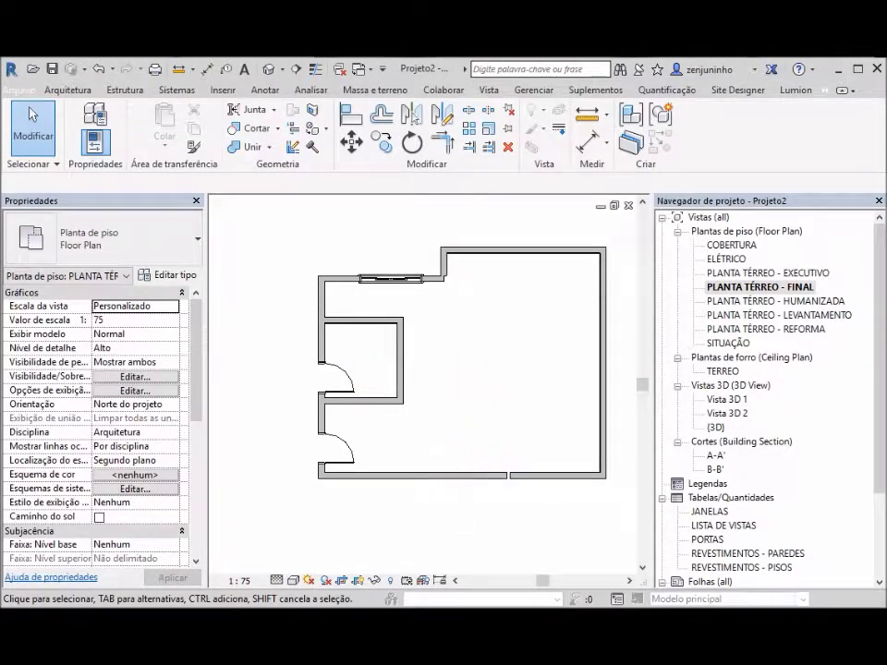